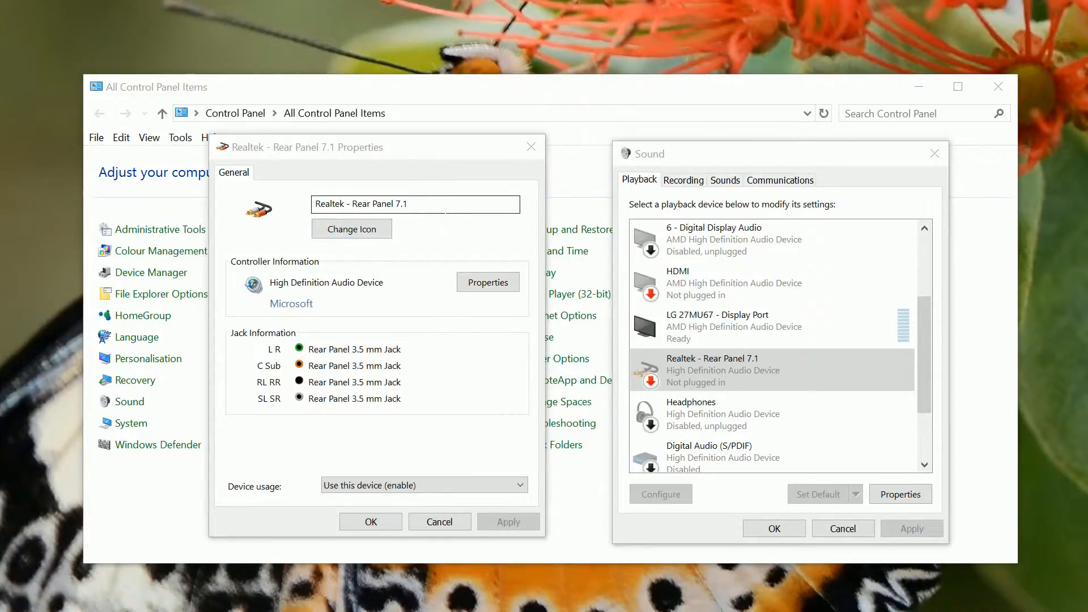
Review the name and available icons of the Realtek - Rear Panel 7.1 device without changing them, and close its properties
drag(442, 208, 289, 211)
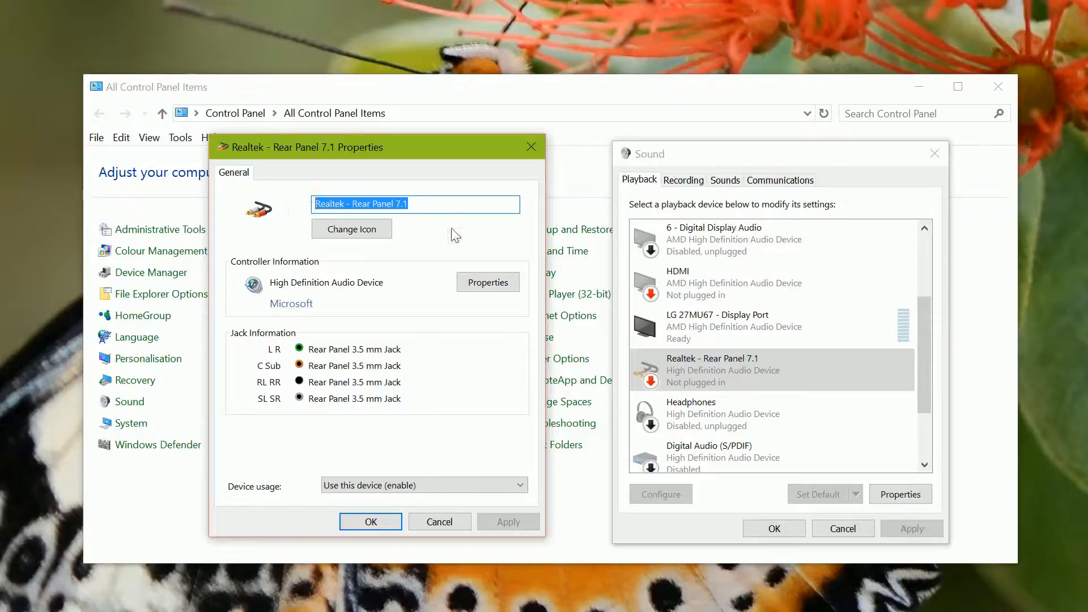
click(347, 234)
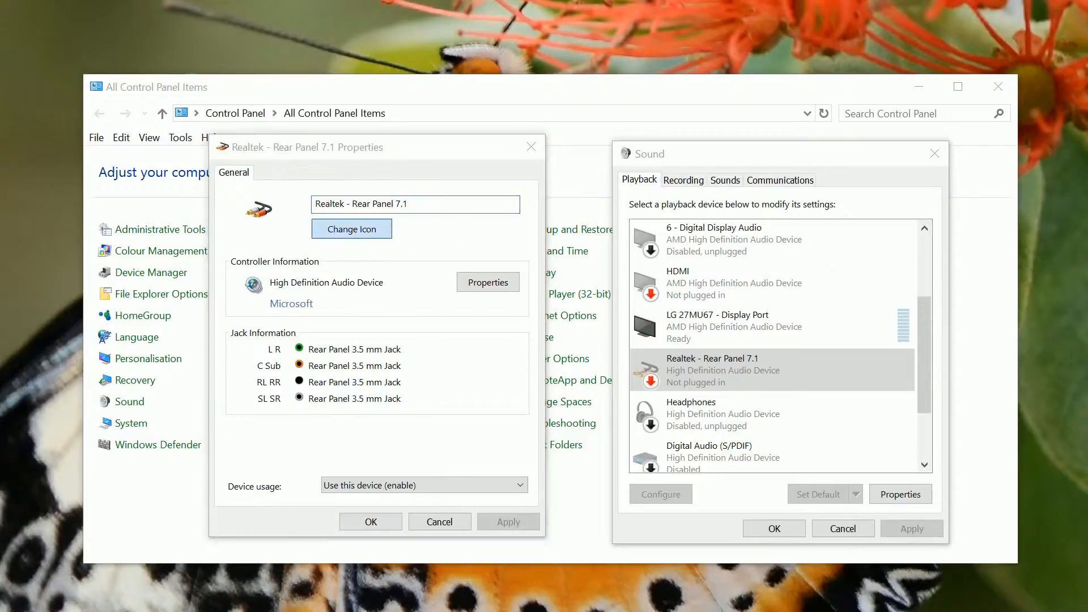
drag(400, 225, 478, 233)
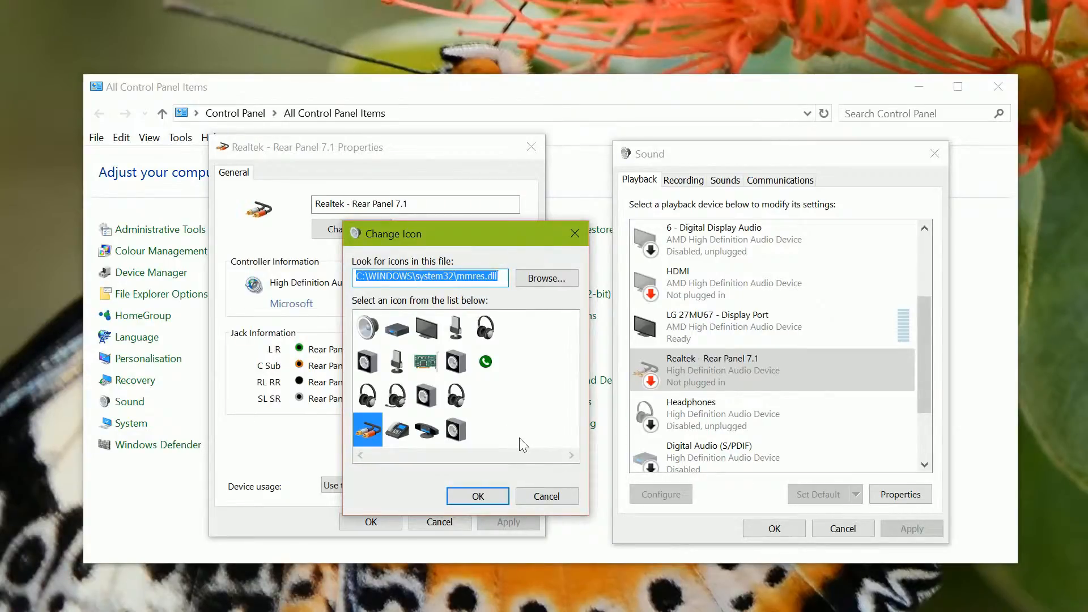
click(548, 497)
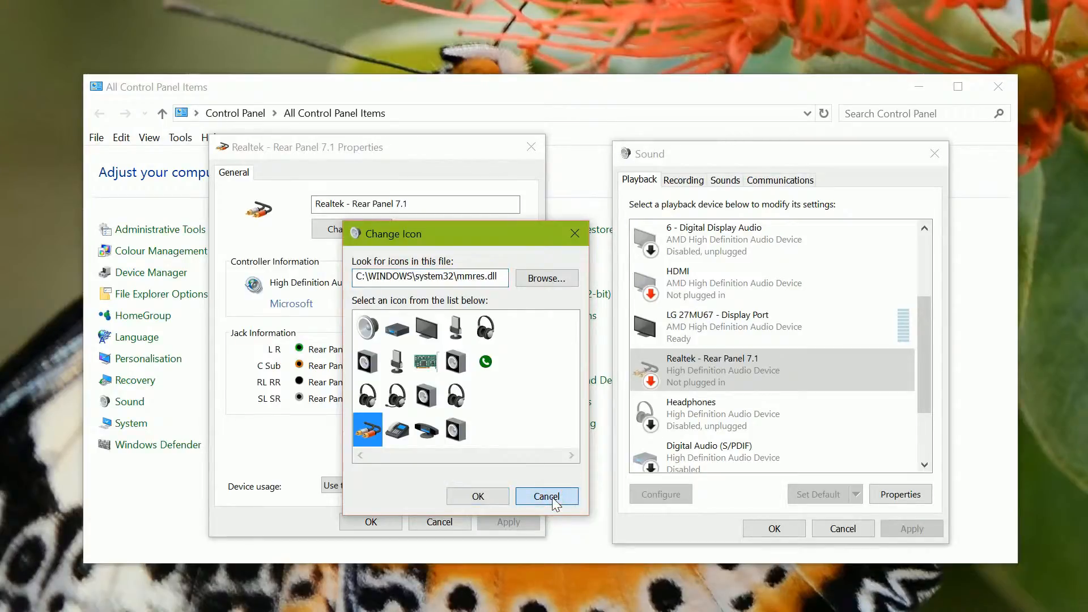
click(389, 522)
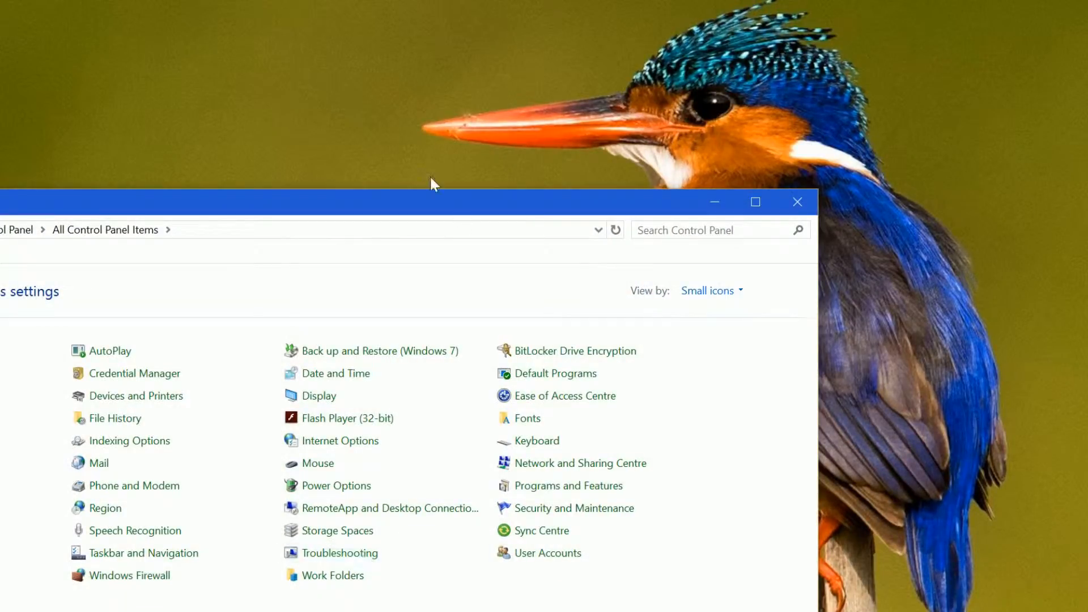
Open the Sound settings from the Control Panel and look through the list of playback devices
drag(304, 206, 539, 108)
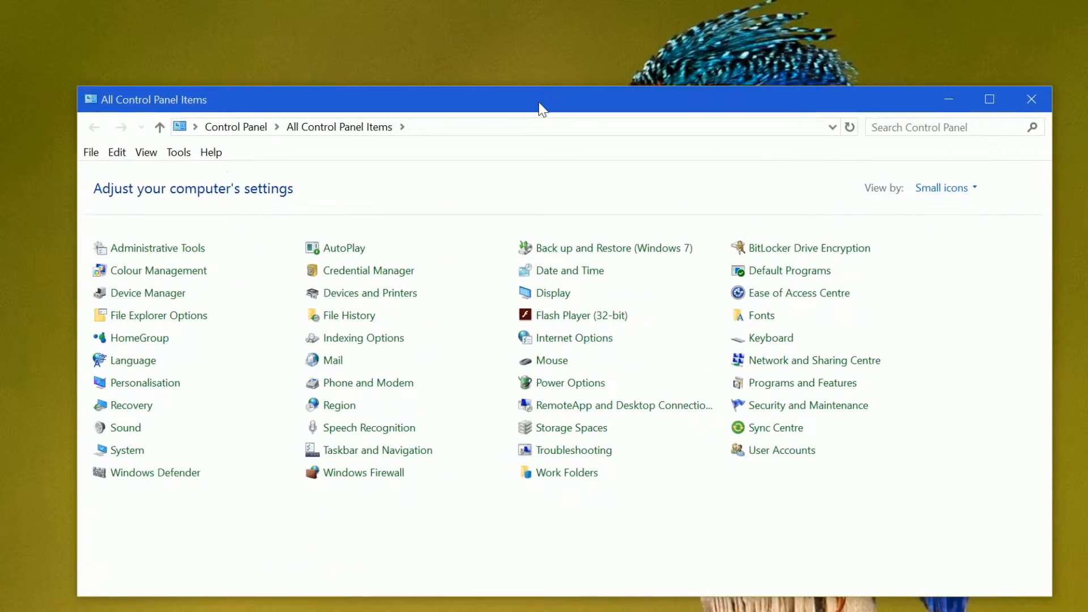
click(137, 433)
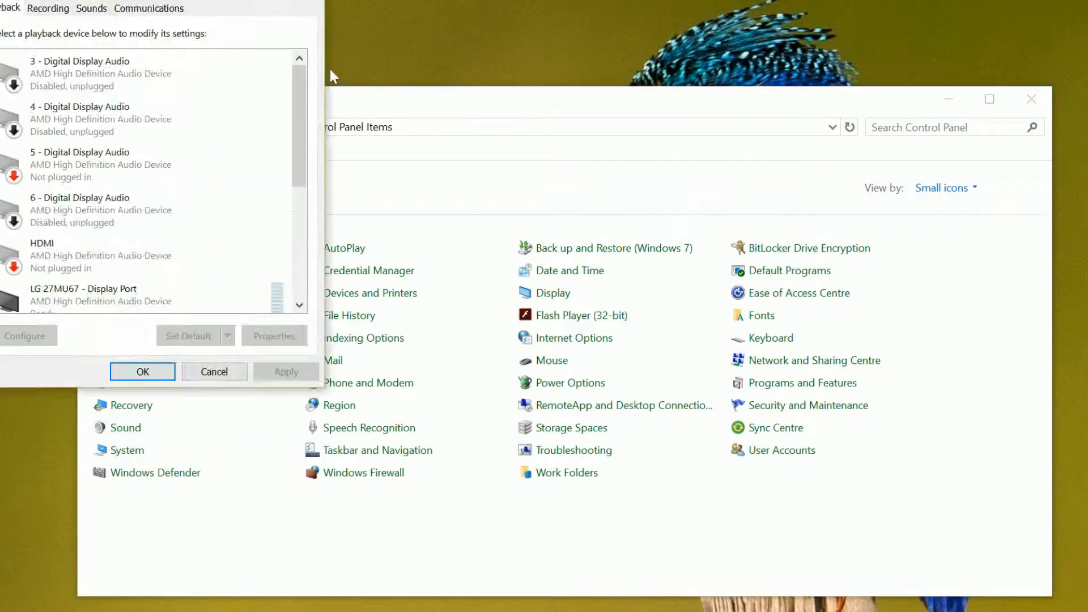
drag(437, 129, 312, 117)
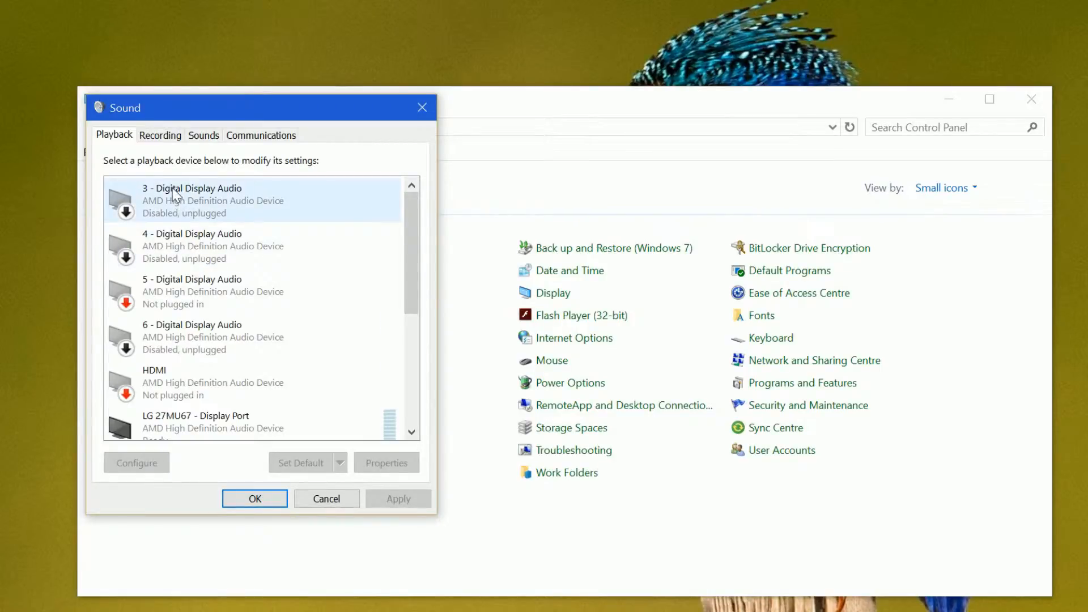
drag(412, 206, 410, 361)
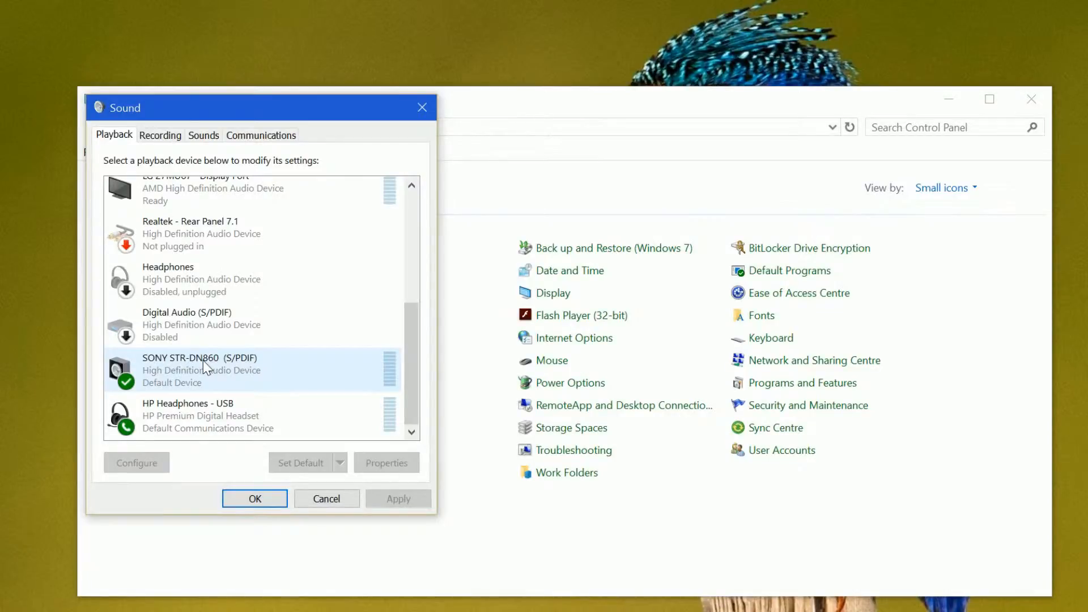
Open the properties of the SONY STR-DN860 (S/PDIF) playback device and inspect its editable name
click(226, 371)
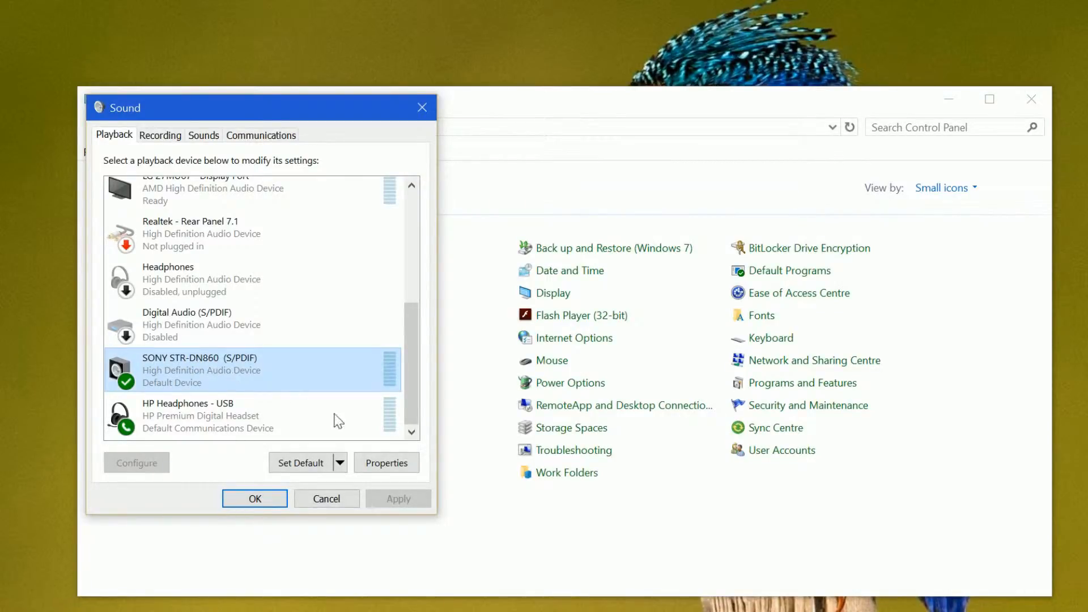
click(387, 463)
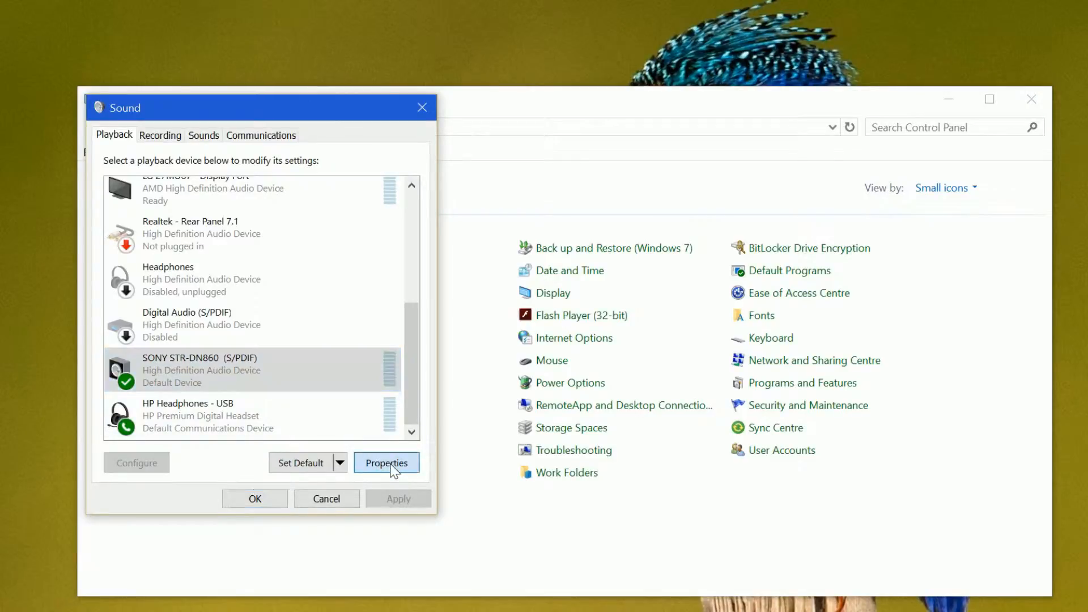
drag(350, 180, 666, 145)
click(674, 199)
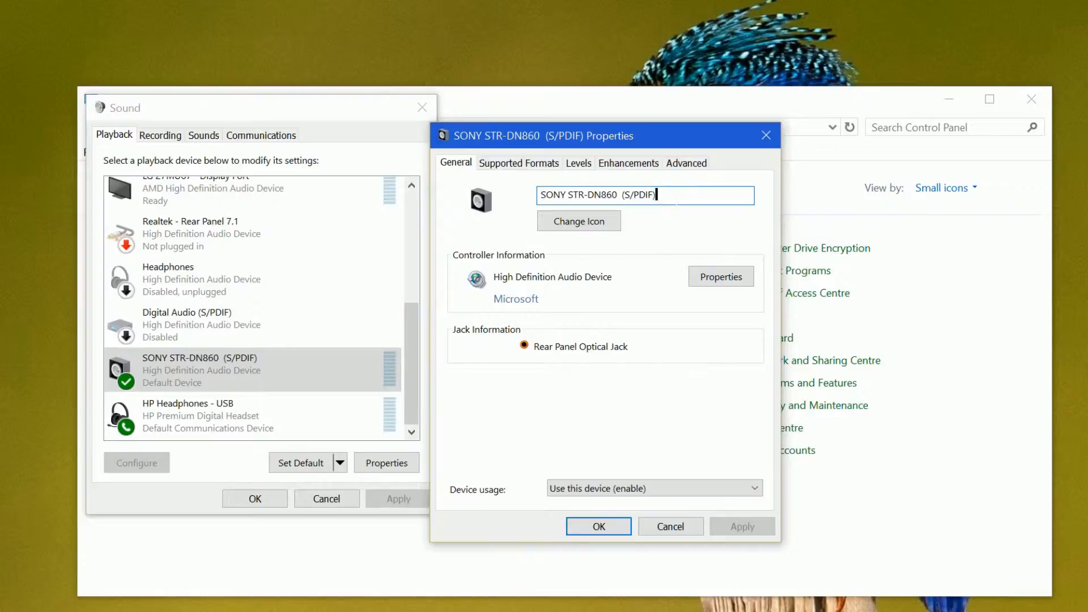
drag(673, 200, 541, 195)
click(692, 199)
Review the High Definition Audio Device controller's driver, details and events, and view the receiver's device usage options
click(724, 280)
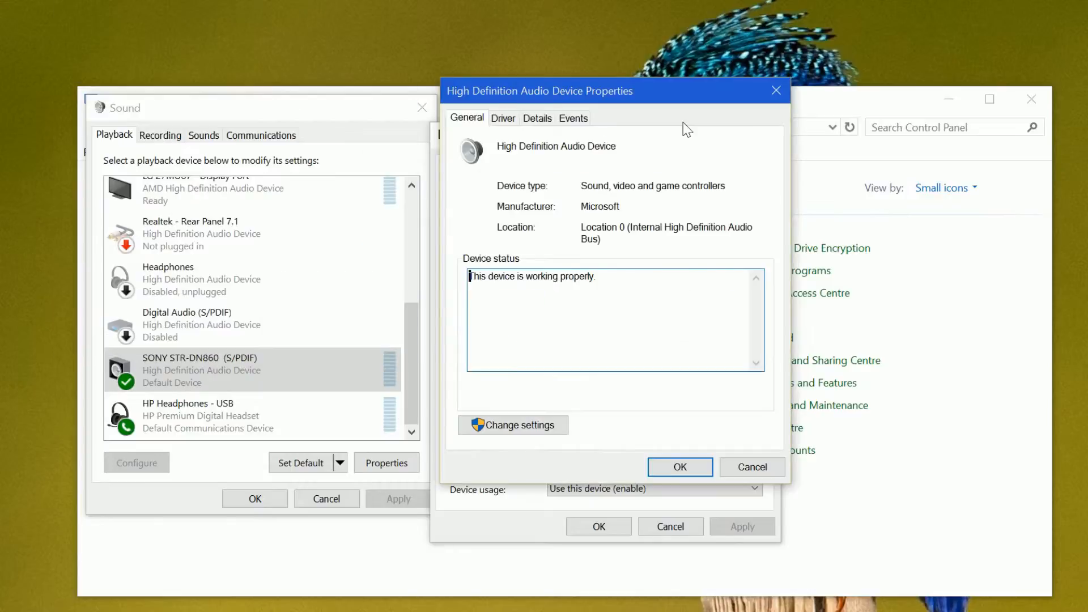
drag(616, 88, 855, 148)
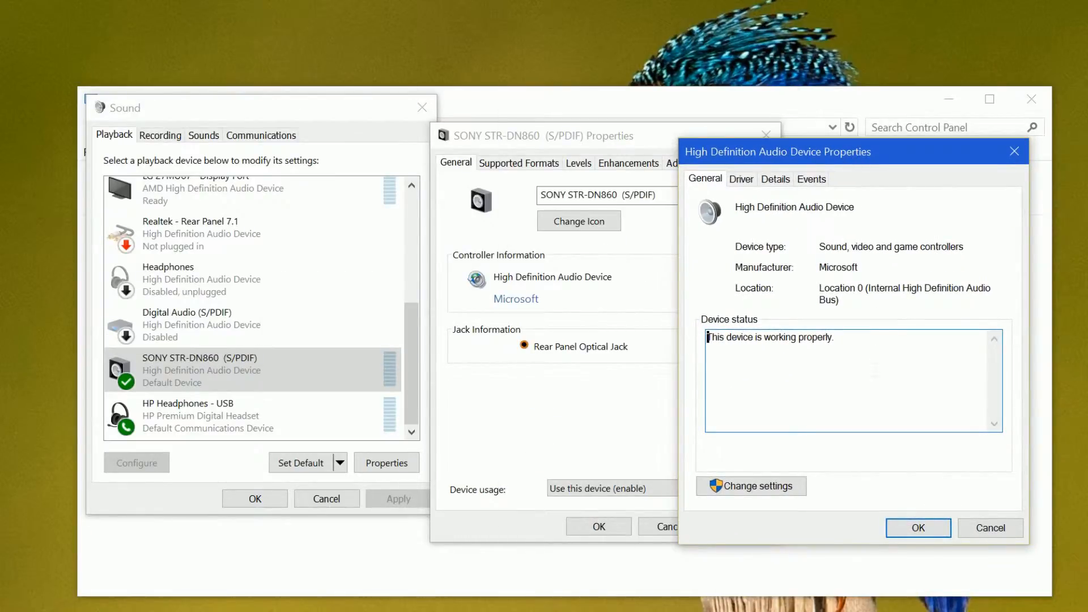
click(738, 180)
click(787, 180)
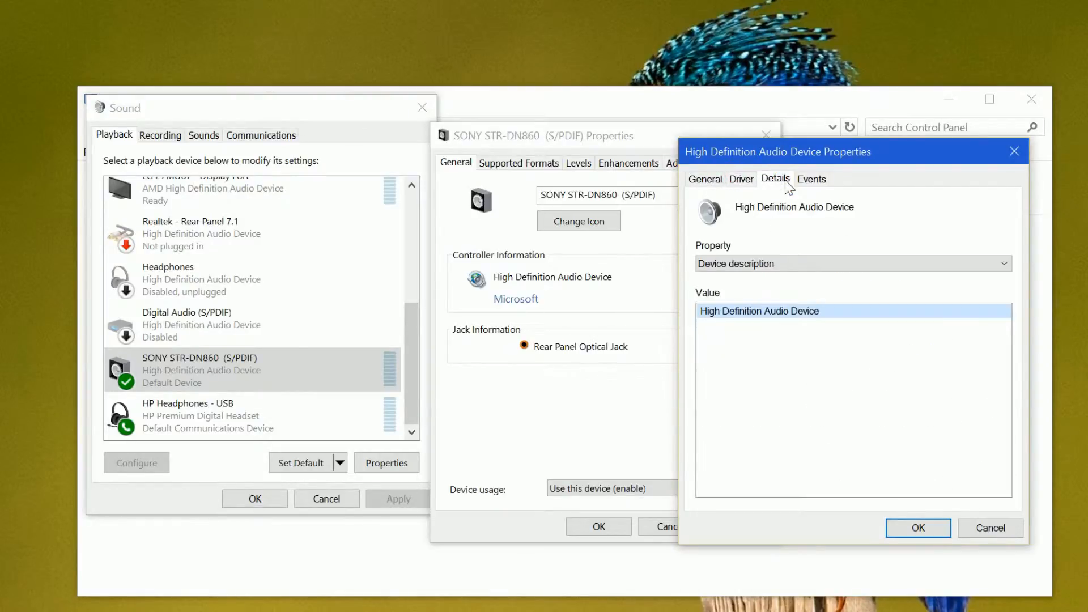
click(810, 178)
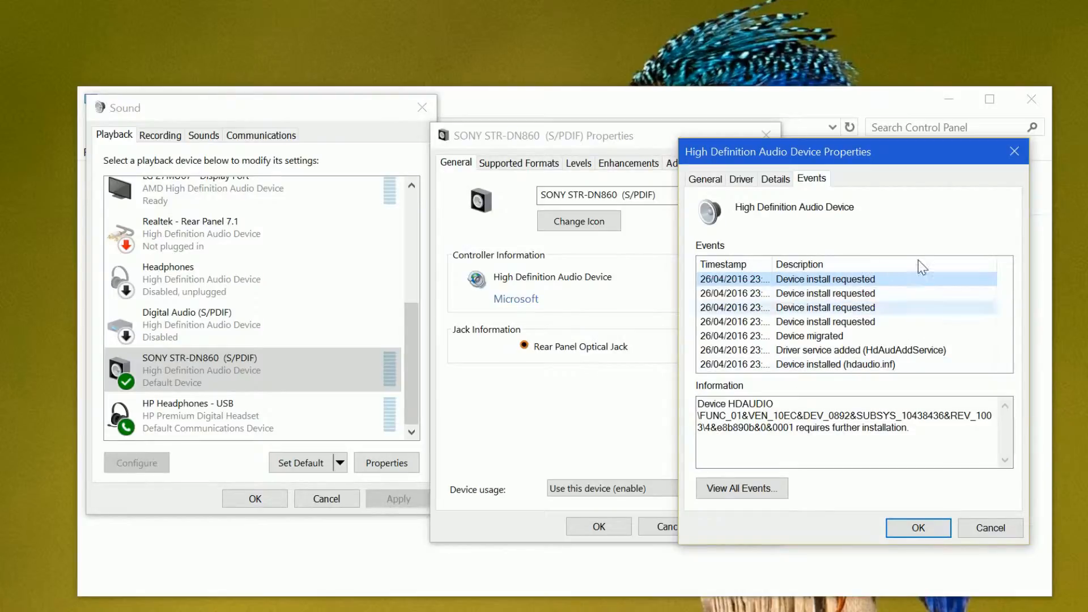
click(1019, 156)
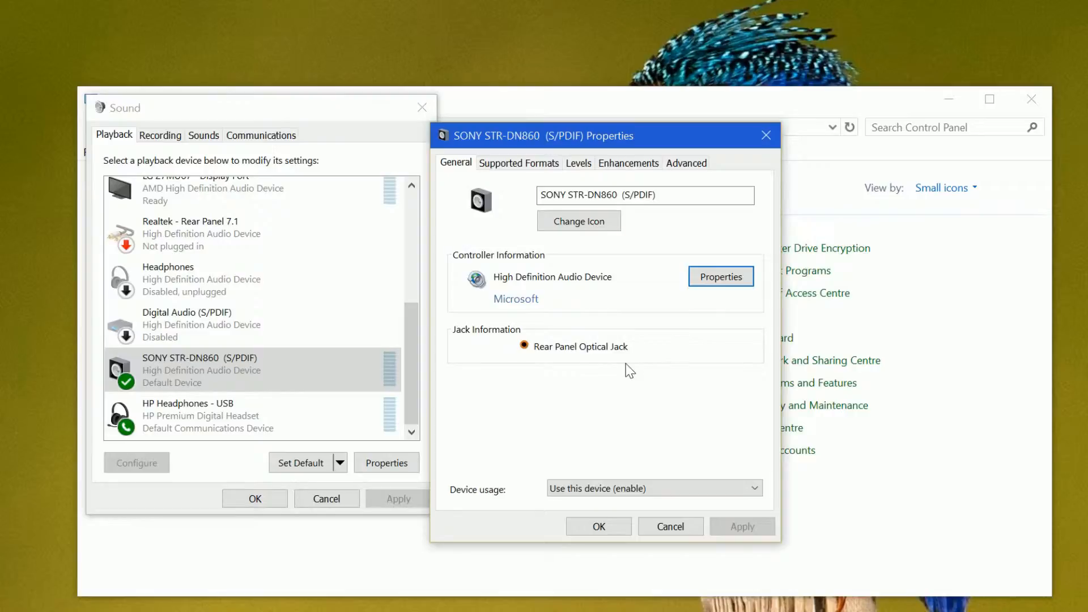
click(698, 487)
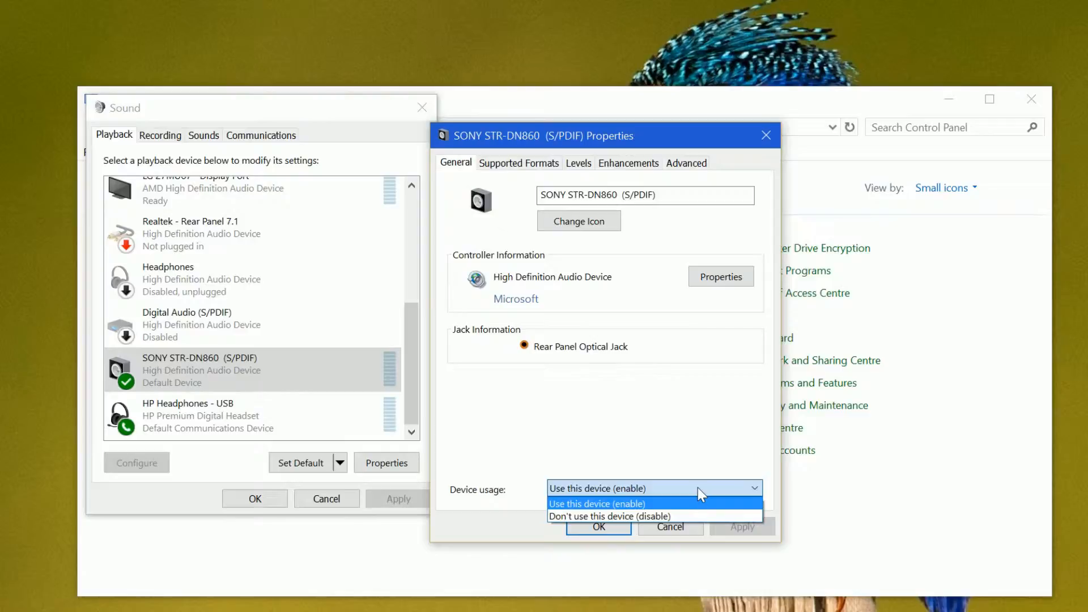
click(699, 486)
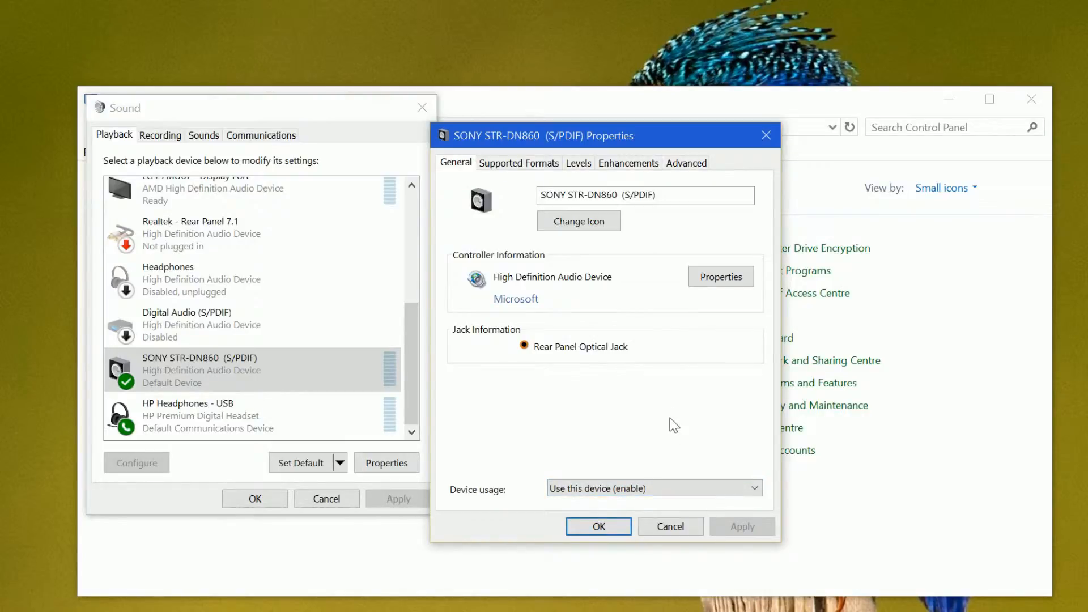
Keep DTS Audio enabled as a supported encoded format, test it on the receiver and confirm that sound was heard
click(496, 164)
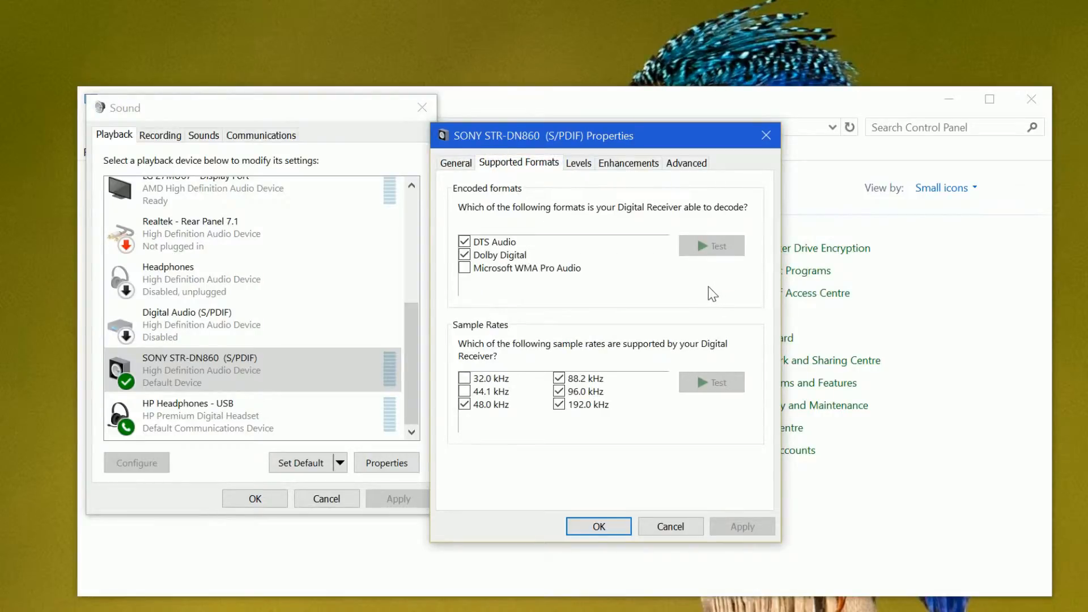
click(506, 244)
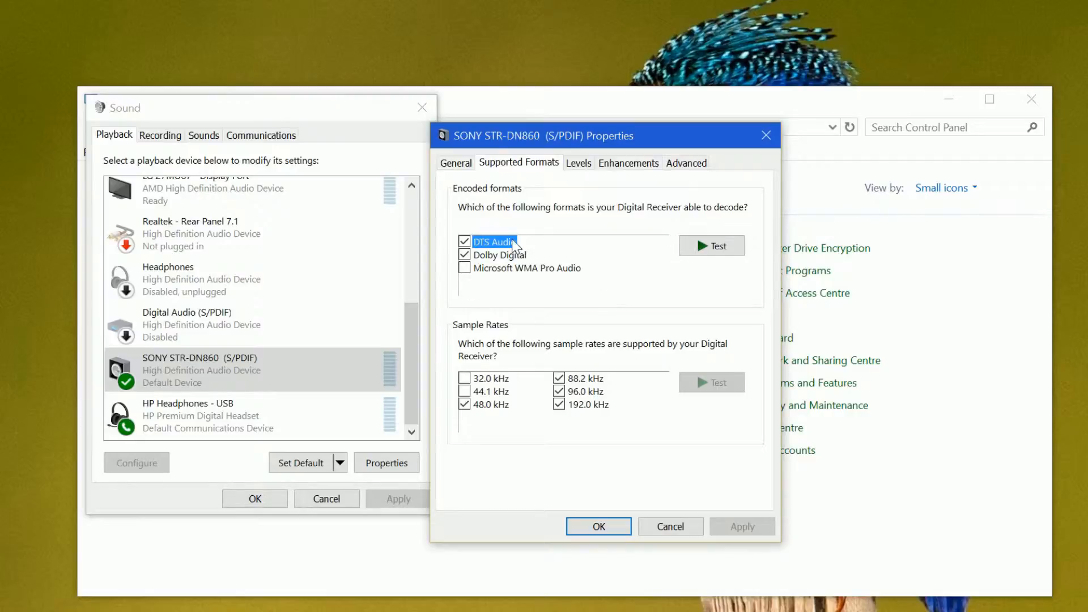
click(464, 242)
click(464, 242)
click(708, 247)
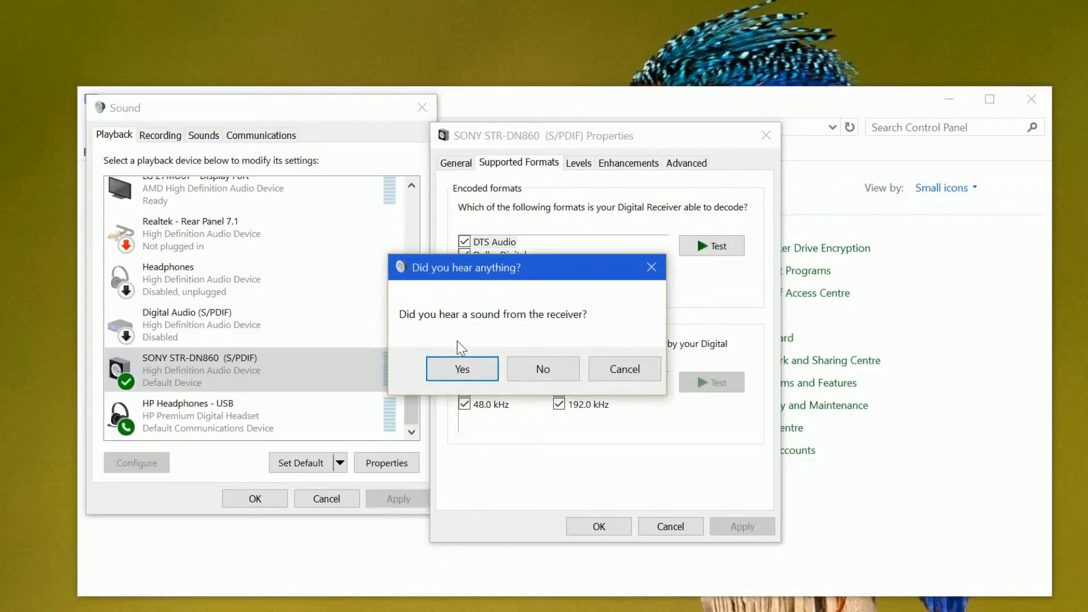
click(462, 371)
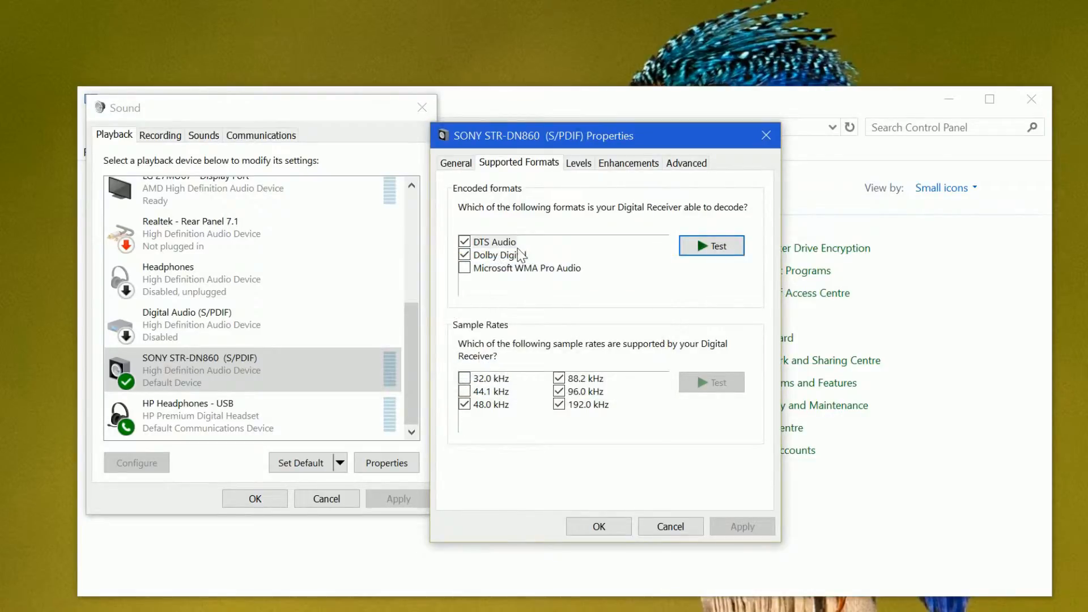
Test the Dolby Digital encoded format on the receiver and confirm that sound was heard
click(522, 258)
click(712, 247)
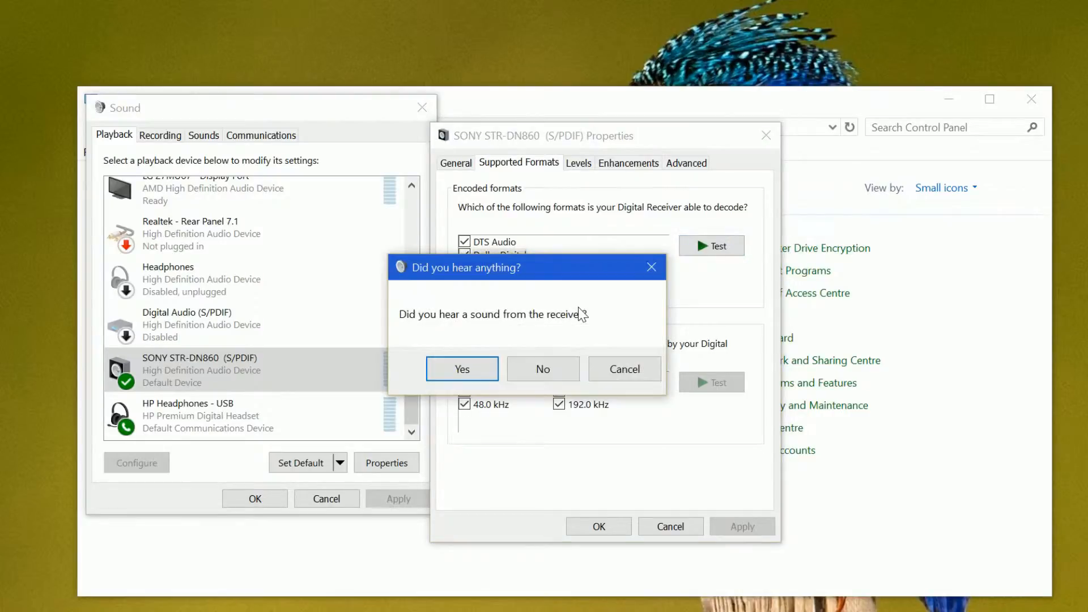
click(469, 367)
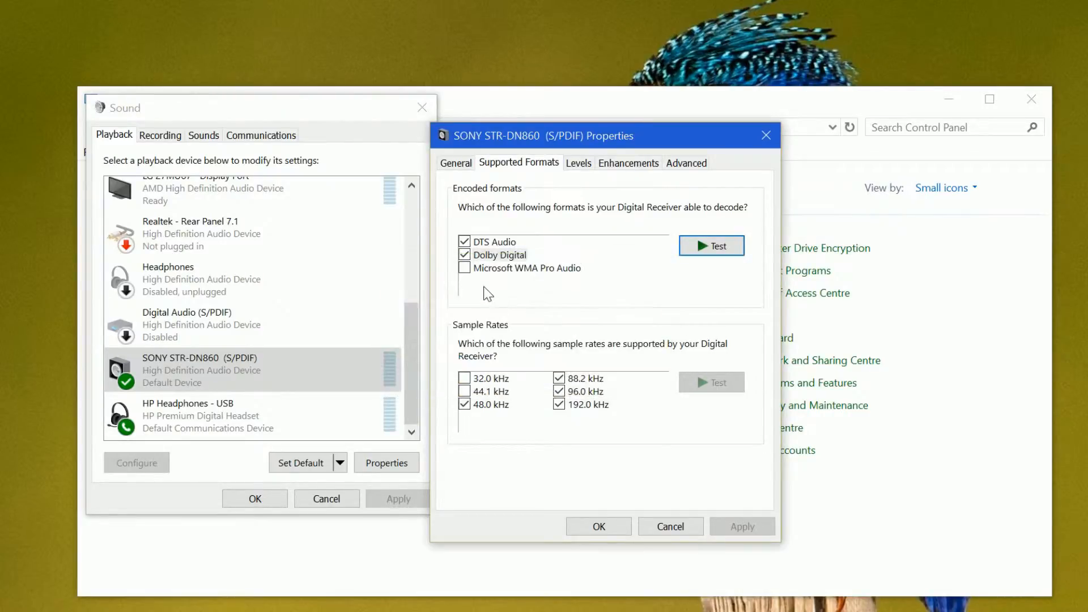
Enable the Microsoft WMA Pro Audio format, test it on the receiver and answer that no sound was heard
click(537, 262)
click(540, 270)
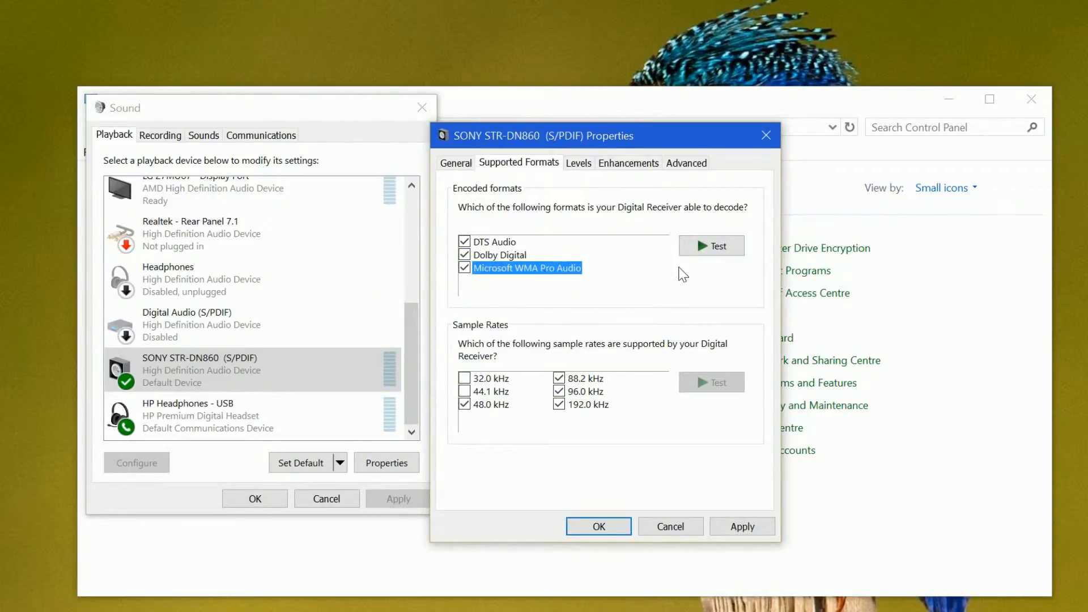
click(701, 250)
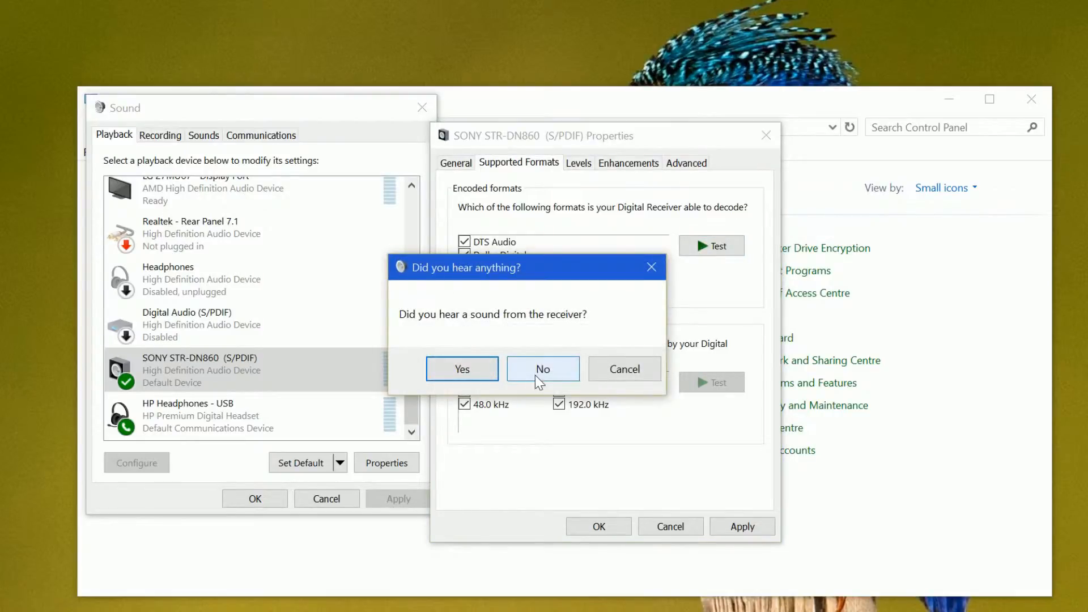
click(541, 377)
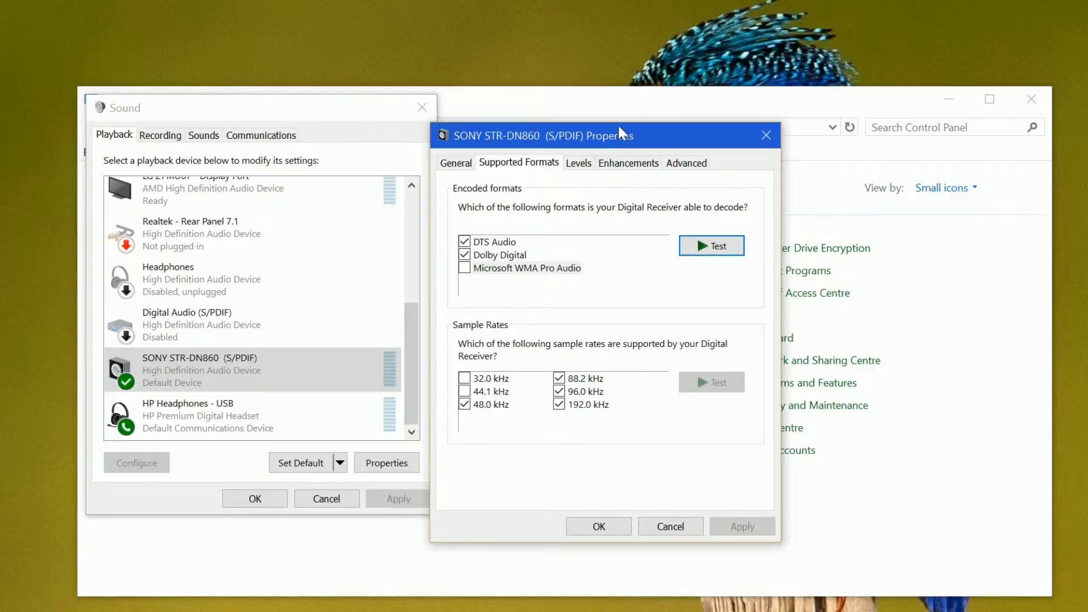
Test the 192.0 kHz sample rate on the receiver and confirm that sound was heard
drag(633, 137, 527, 99)
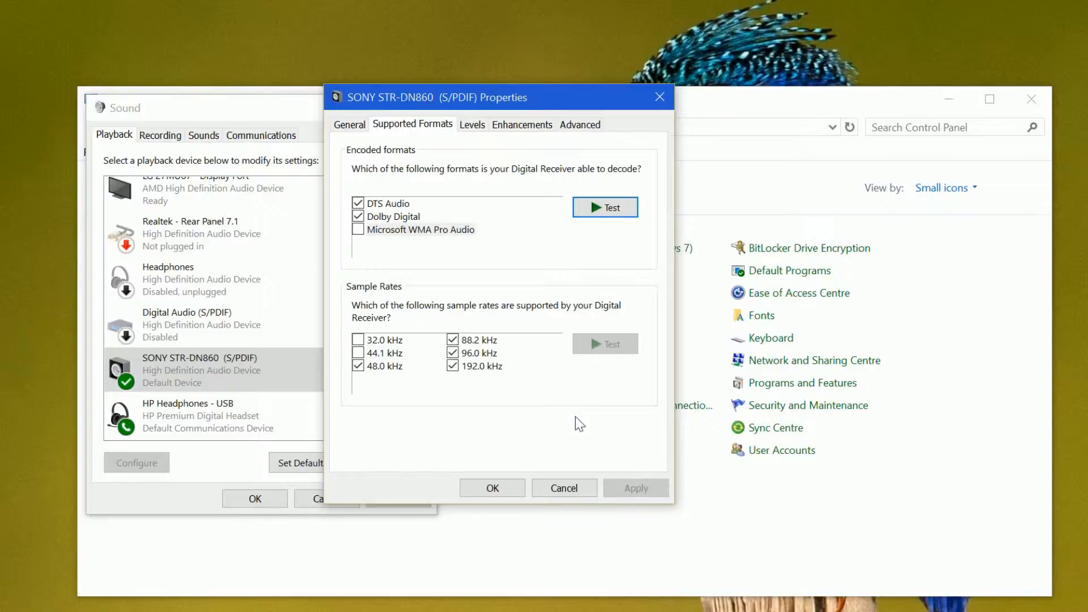
click(491, 365)
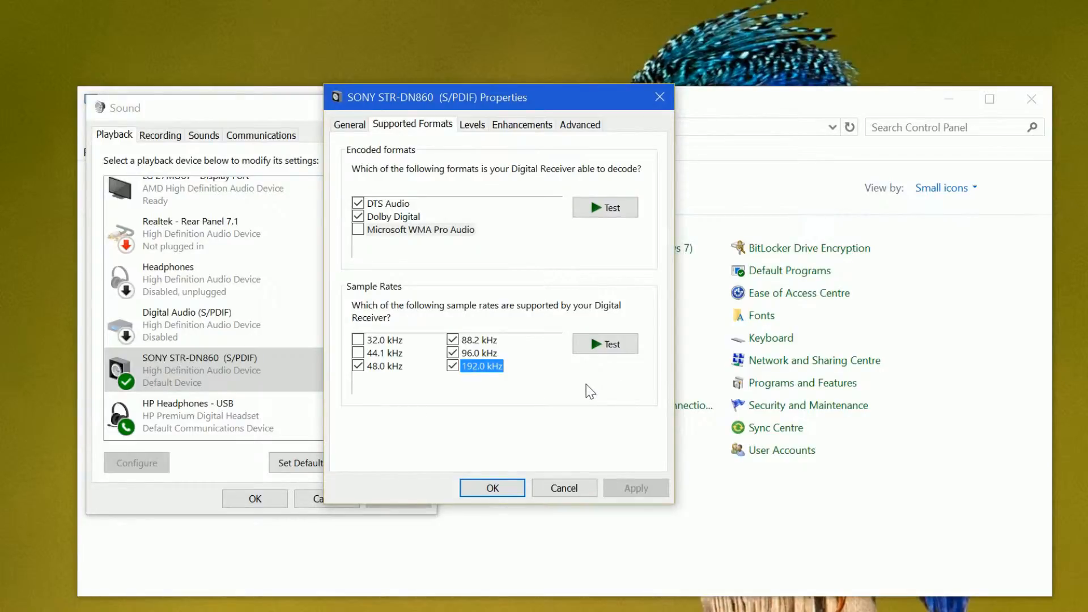
click(598, 347)
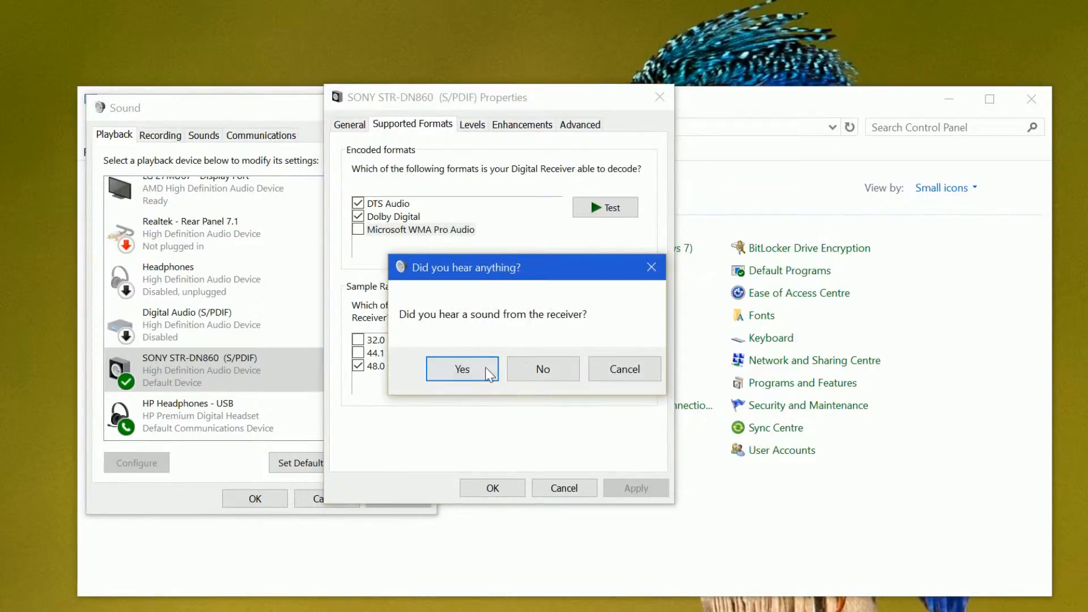
click(487, 372)
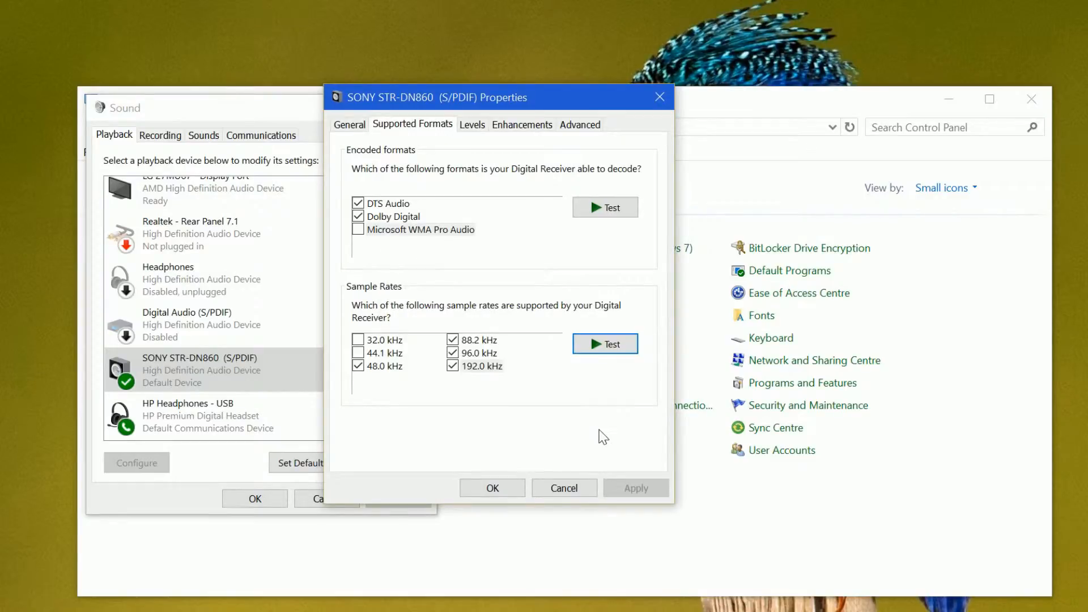
Raise the receiver's Digital Audio (S/PDIF) output level and display its sound enhancement options
click(469, 128)
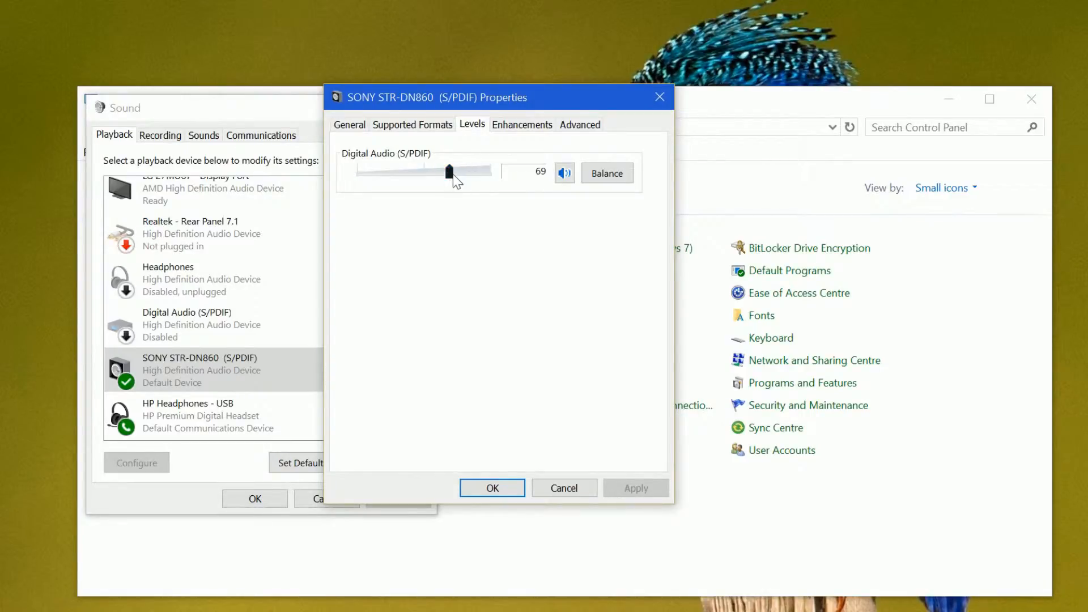
drag(452, 180, 474, 181)
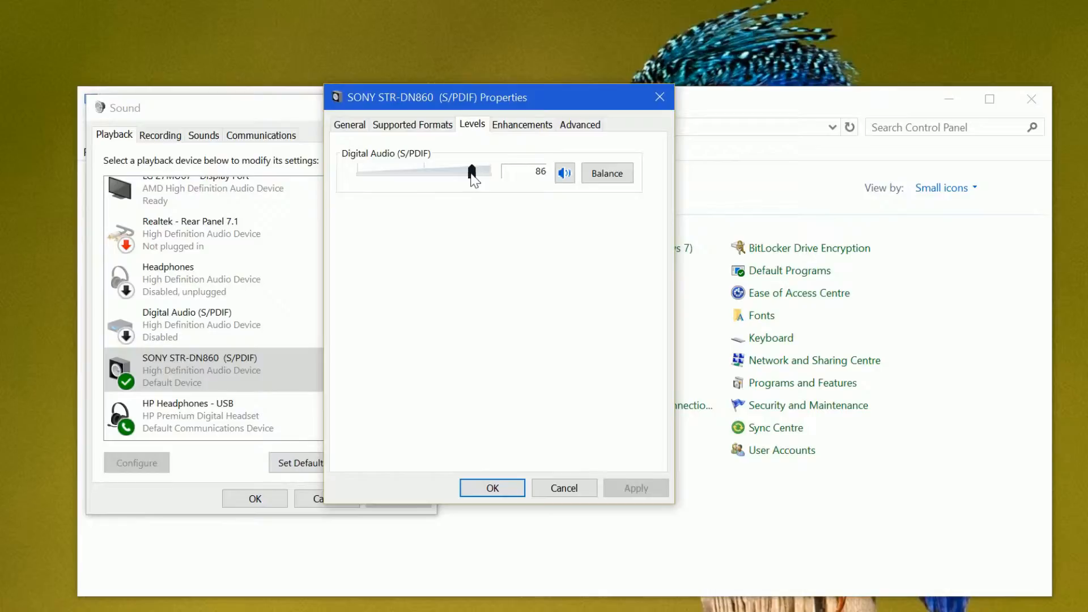
click(527, 128)
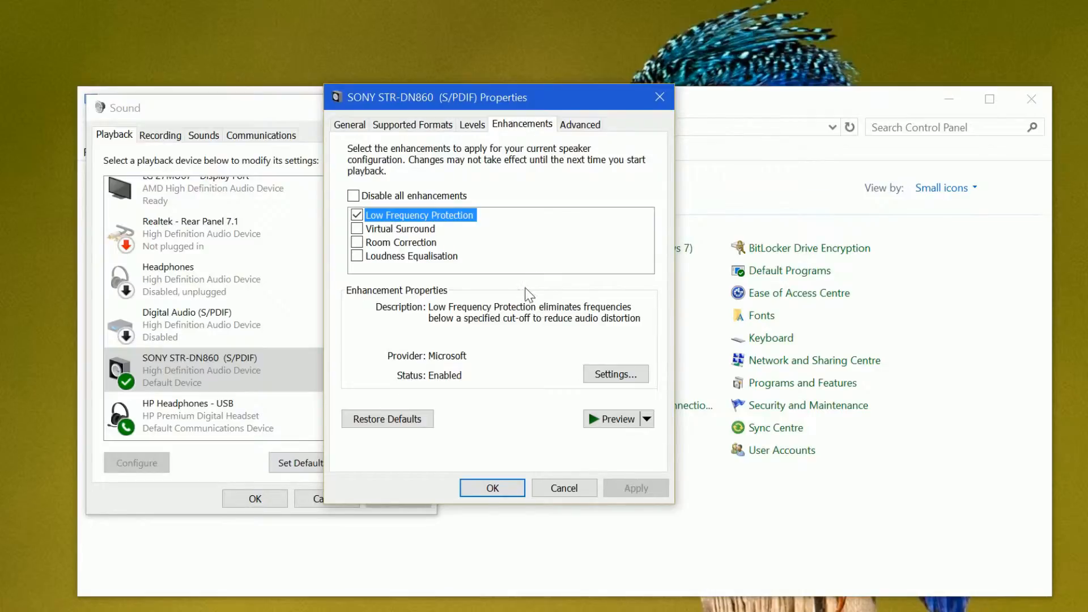
Review the cut-off frequency choices for the receiver's Low Frequency Protection, keep 80 Hz, and cancel the settings
click(607, 375)
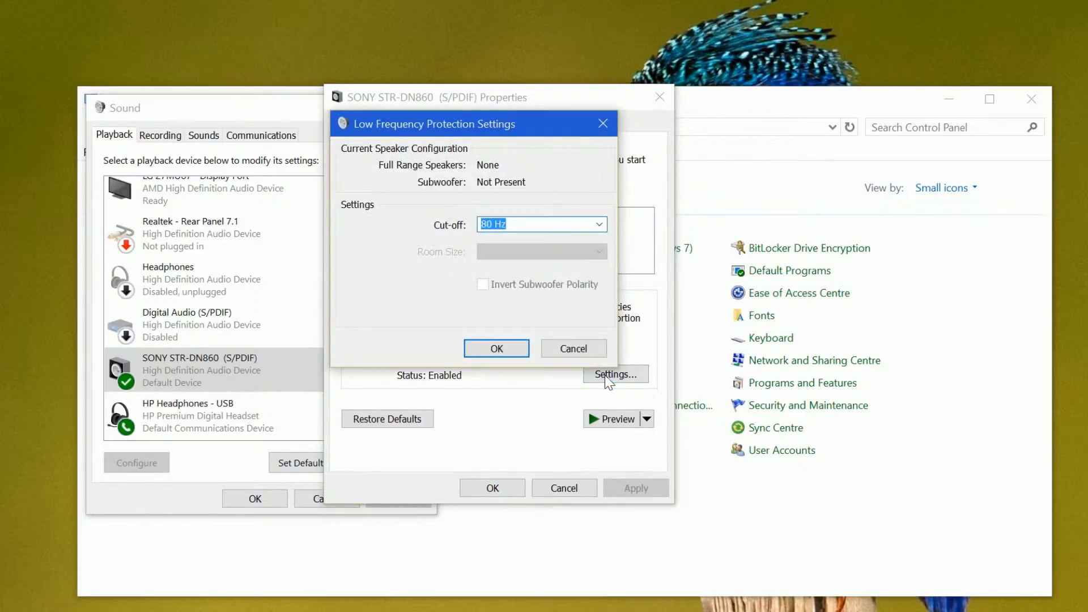
click(598, 224)
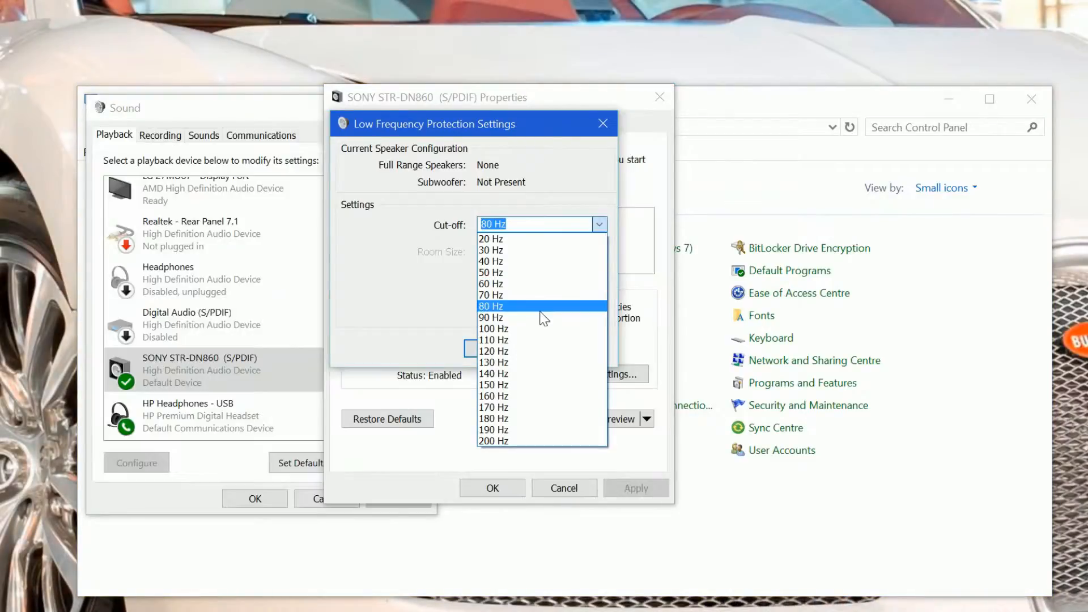
click(540, 307)
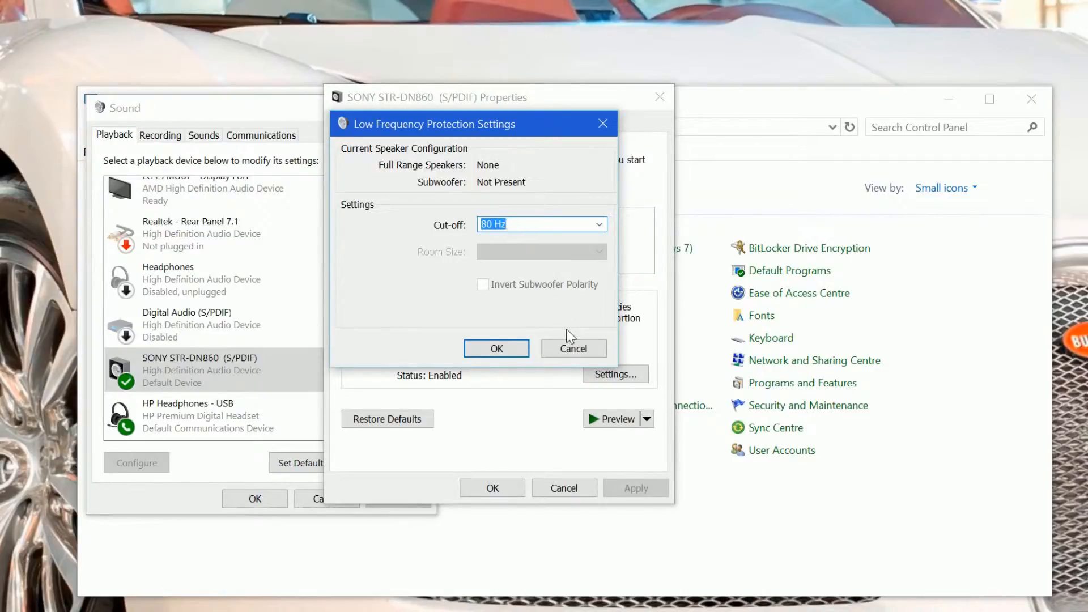
click(568, 349)
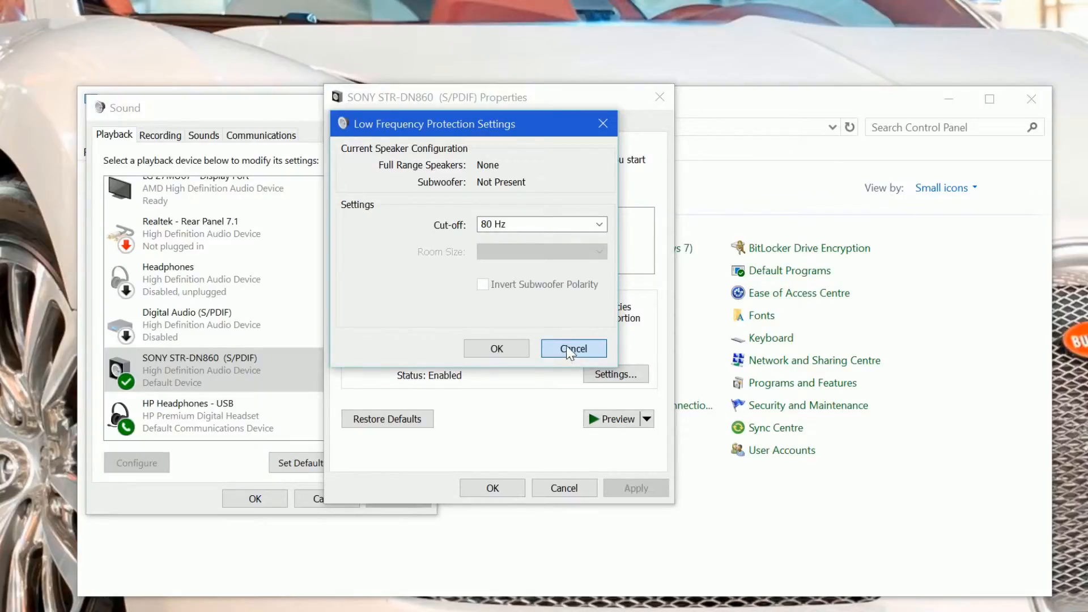
click(569, 349)
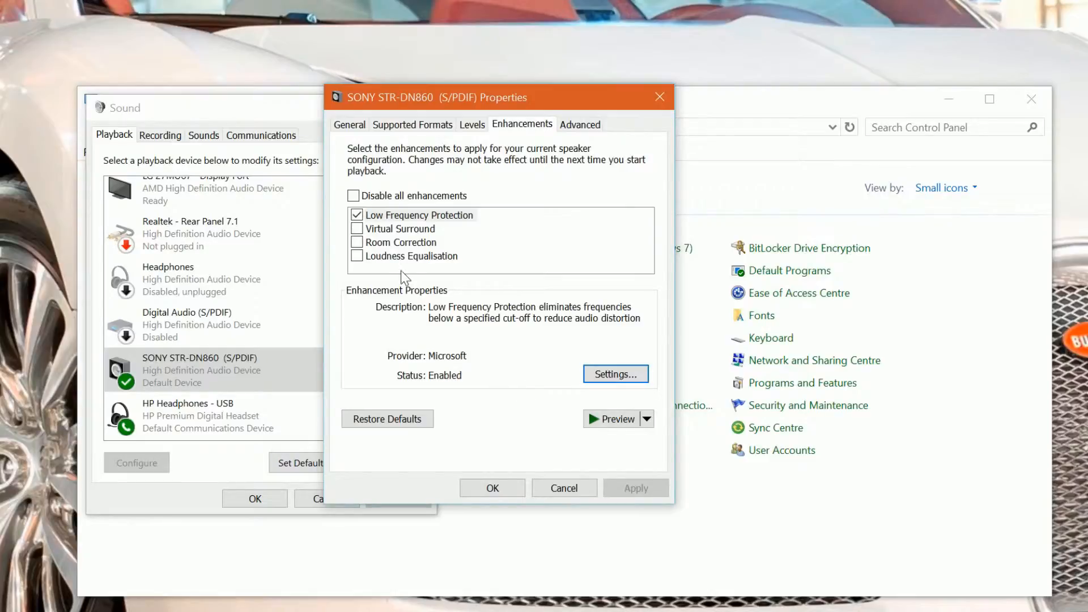
Try enabling Loudness Equalisation for the receiver, turn it back off, and display the Virtual Surround description
click(357, 256)
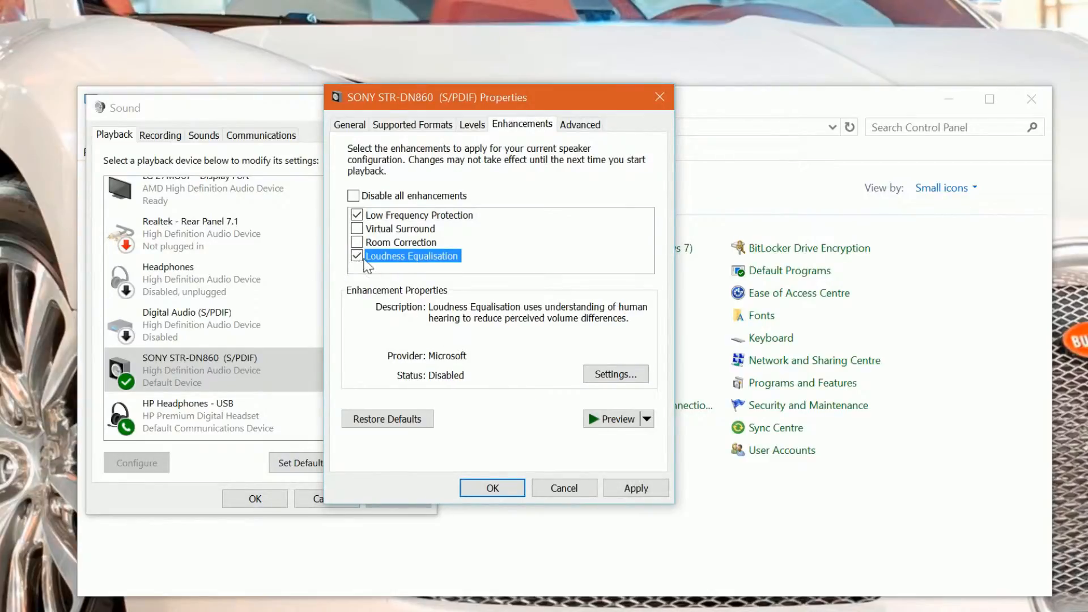
click(358, 257)
click(411, 229)
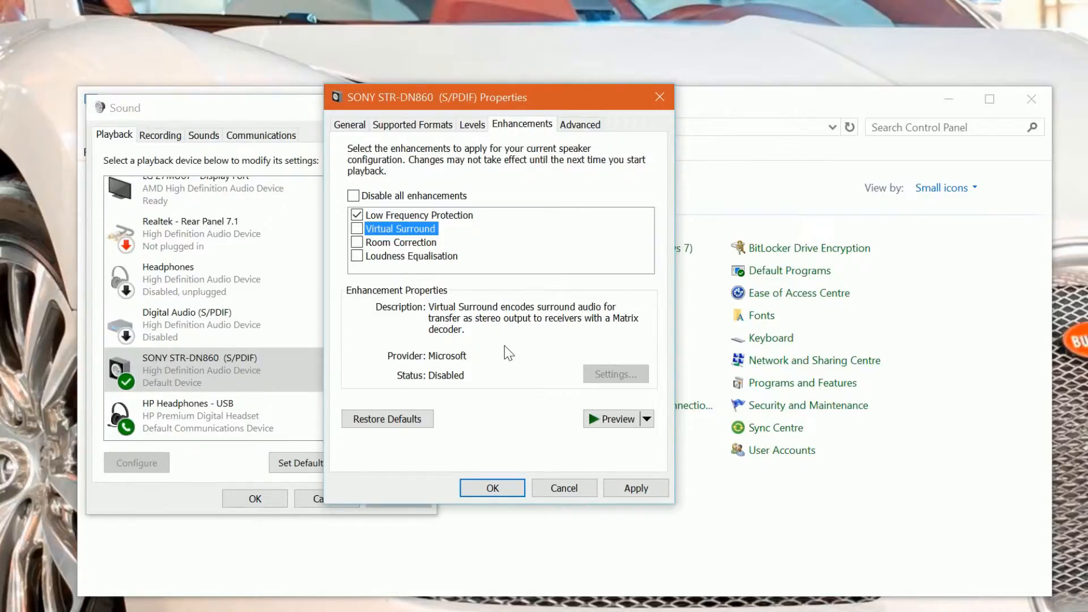
Set the receiver's default format to 2 channel, 24 bit, 192000 Hz (Studio Quality) and save its properties
click(579, 125)
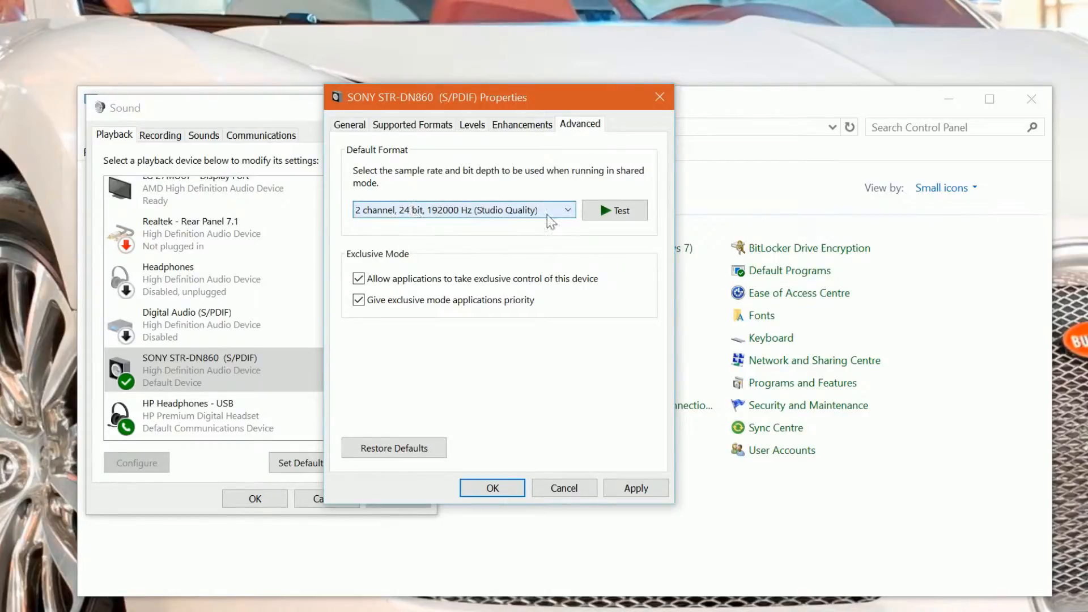
click(567, 211)
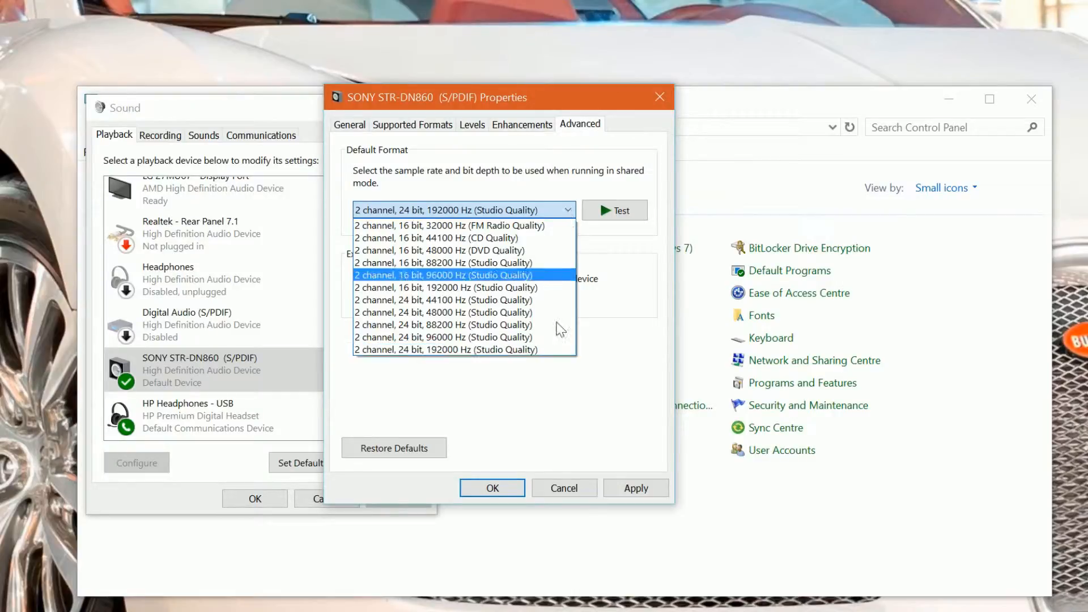
click(517, 350)
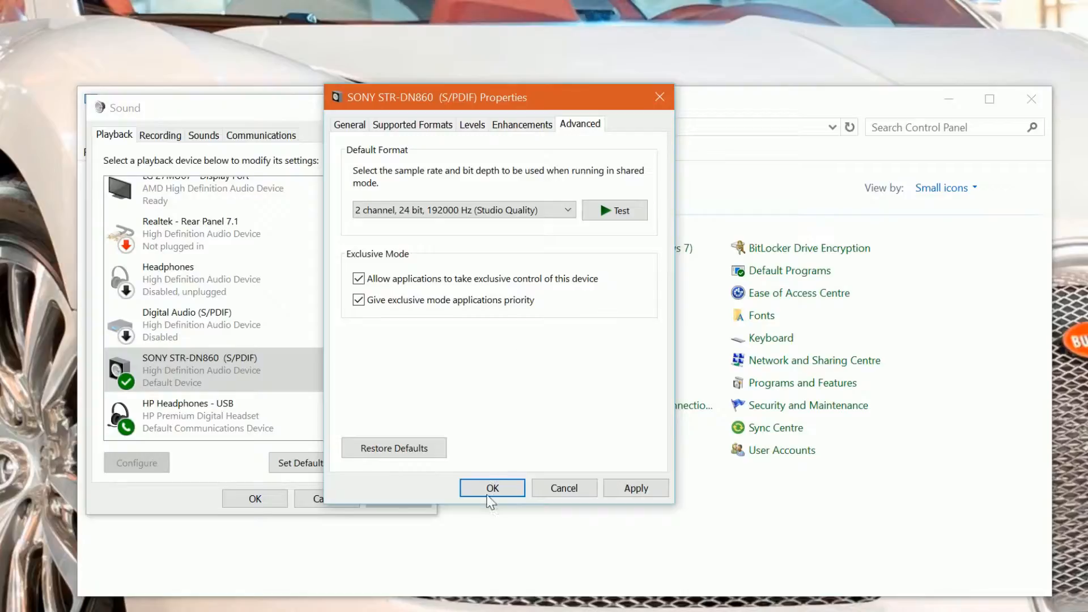
click(492, 488)
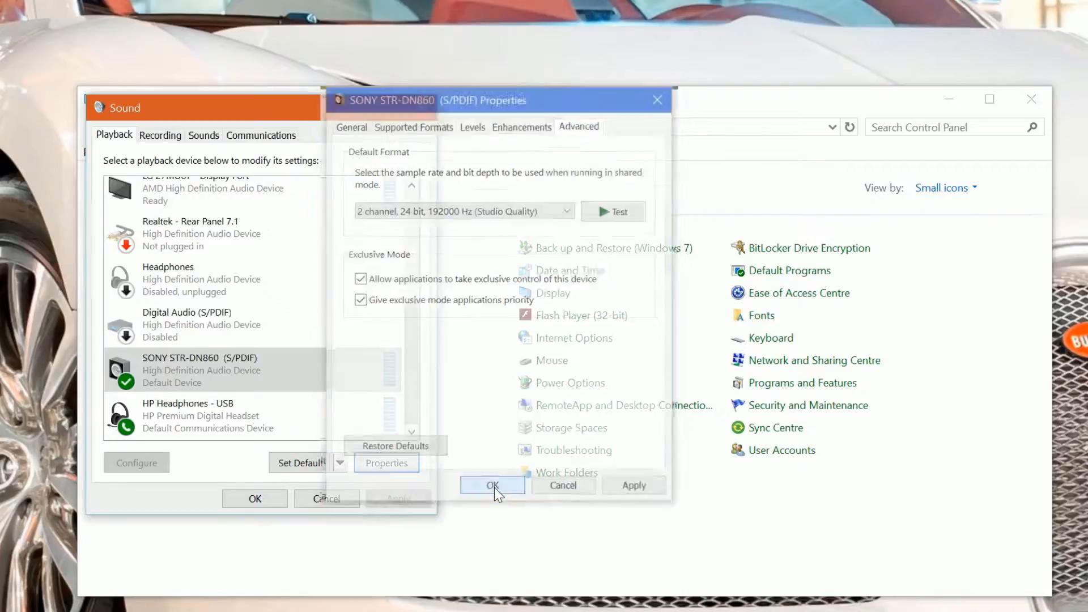
Review the commands available for the SONY STR-DN860 (S/PDIF) and HP Headphones - USB playback devices
right_click(236, 381)
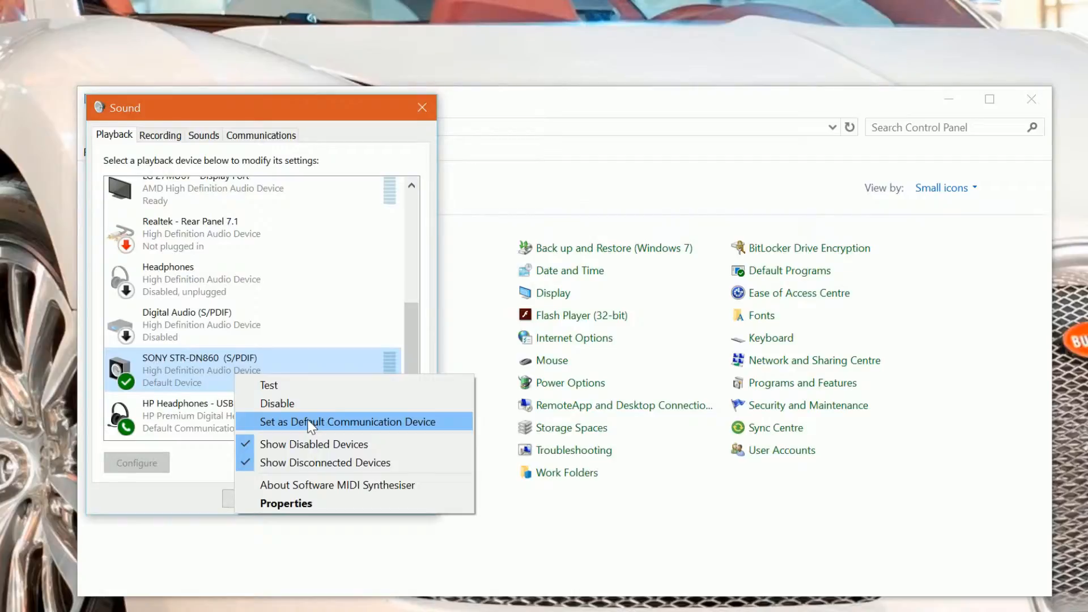
click(192, 409)
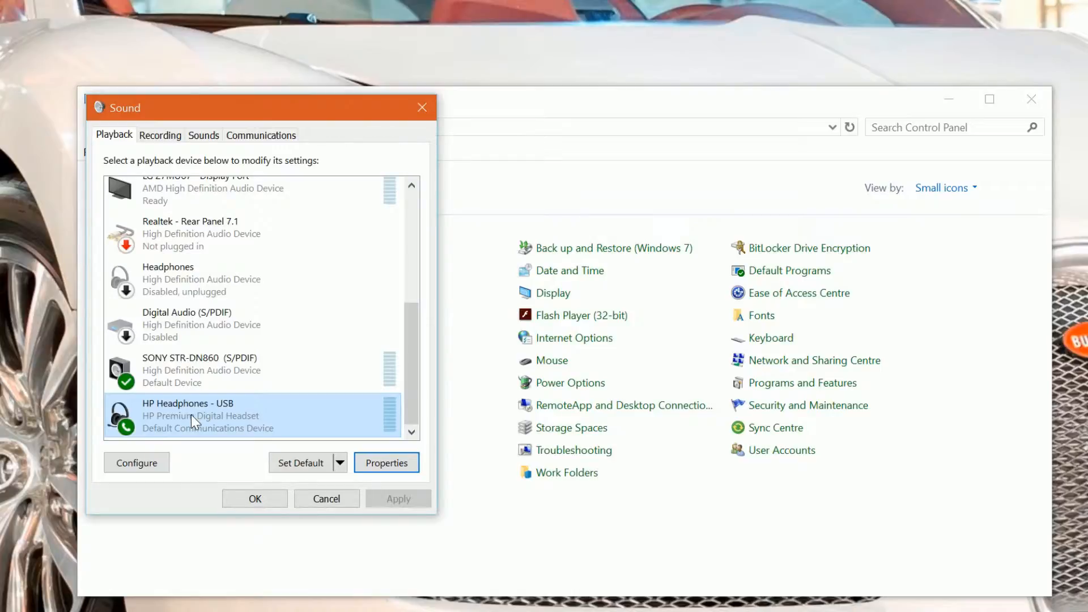
right_click(191, 415)
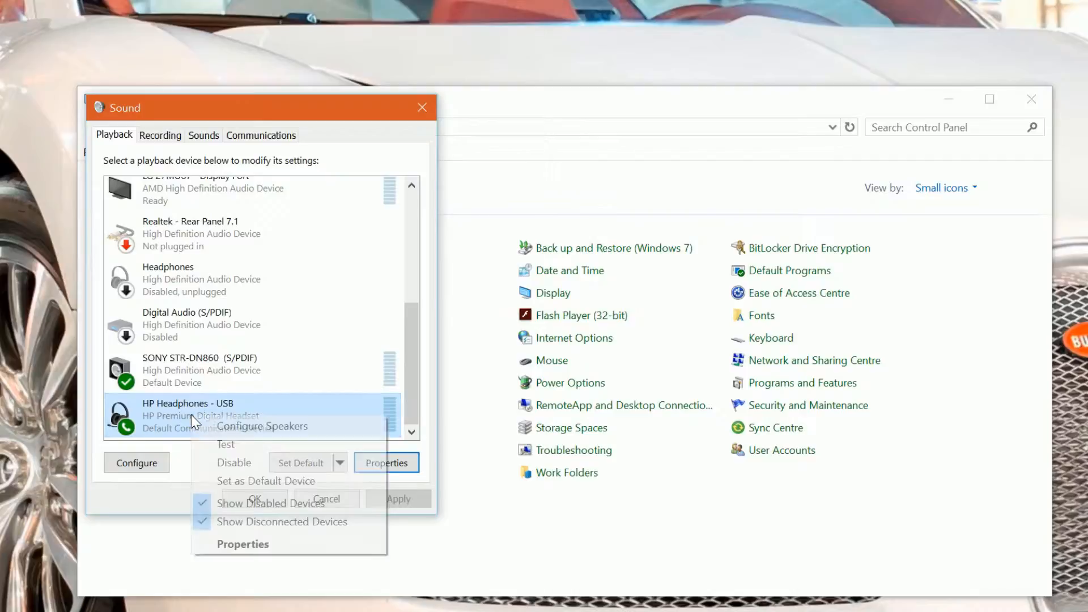
click(173, 406)
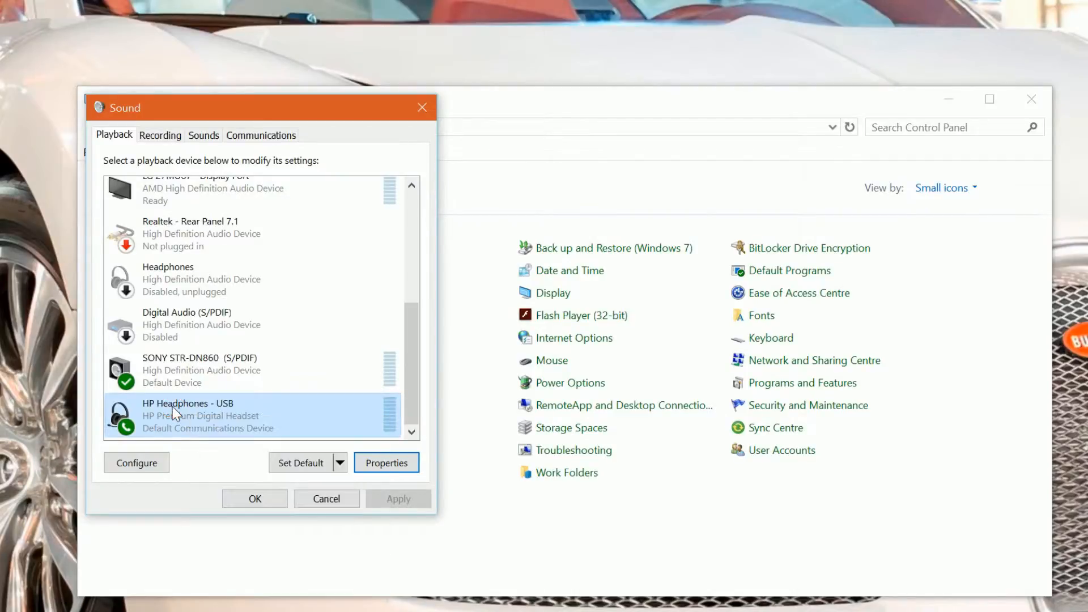
Open the HP Headphones - USB properties and review their levels and sound enhancements
click(391, 463)
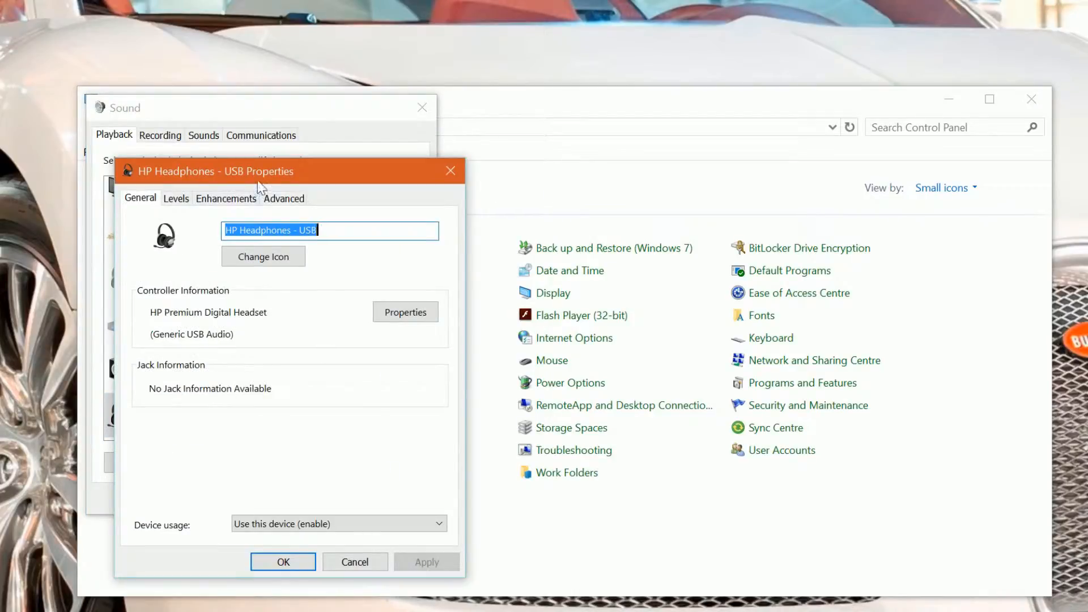
drag(261, 173, 337, 168)
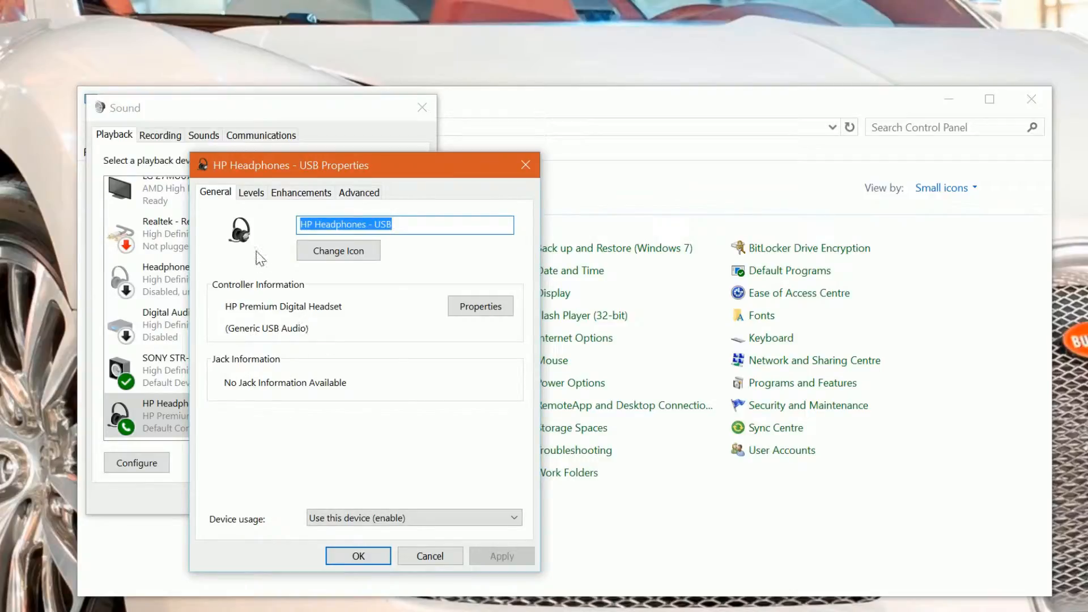
click(258, 194)
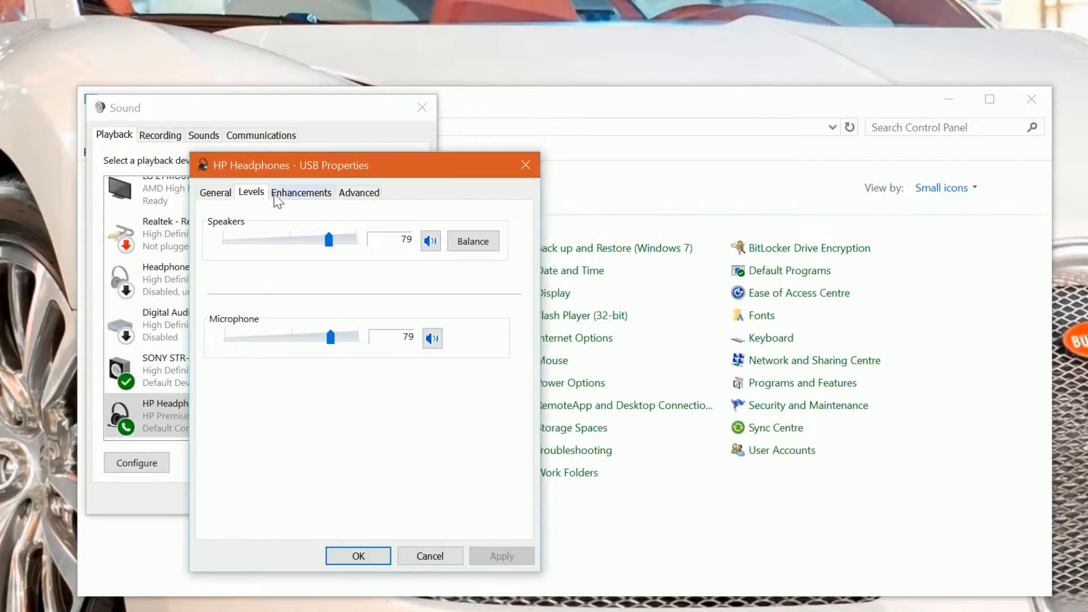
click(304, 196)
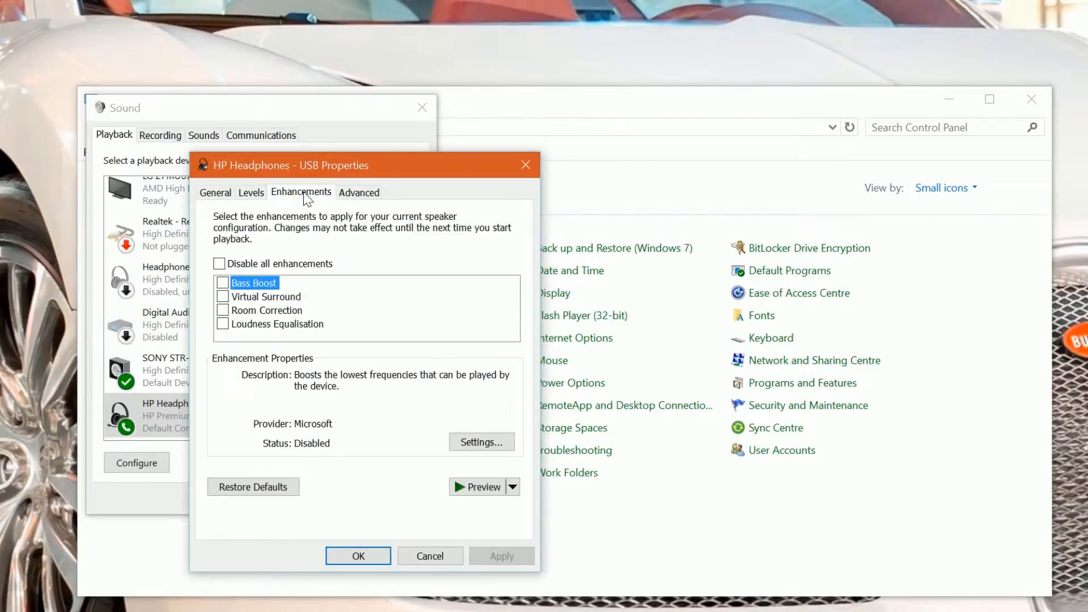
Review the default format choices for the HP headphones and close their properties without changing anything
click(352, 195)
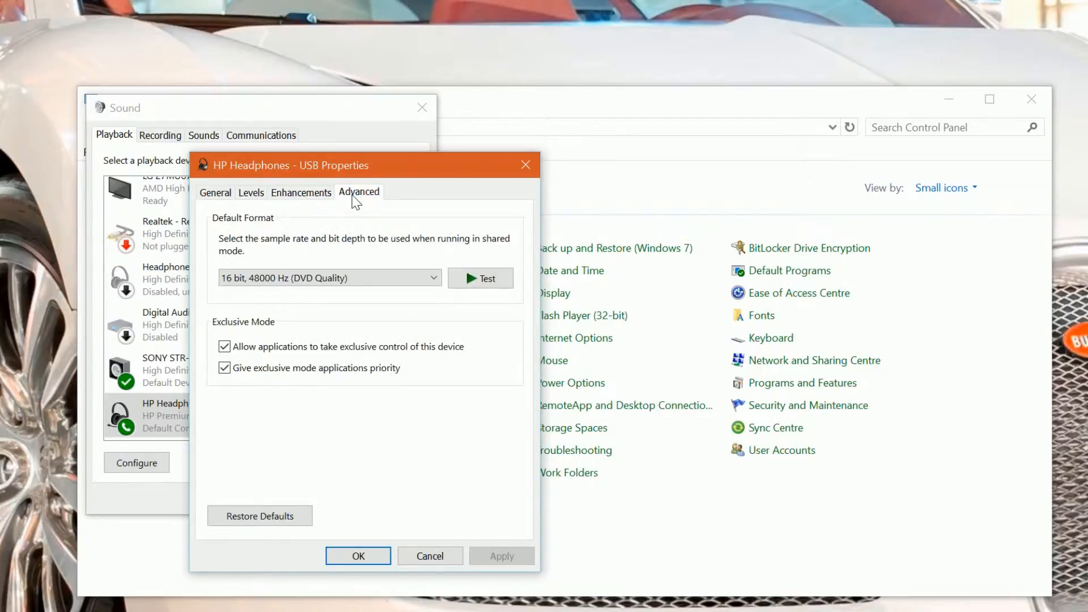
click(433, 278)
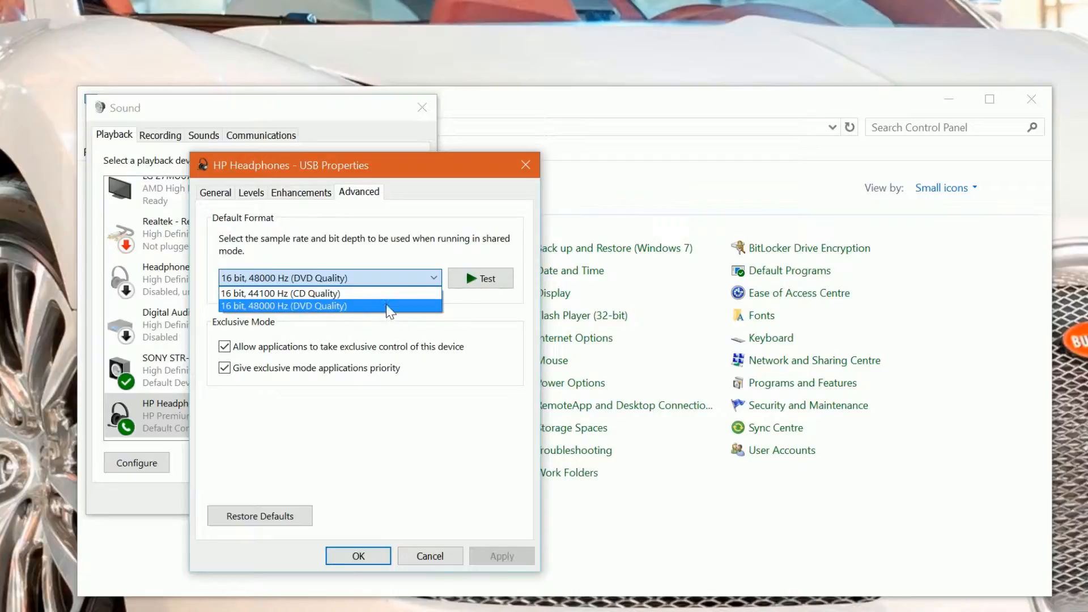
click(466, 306)
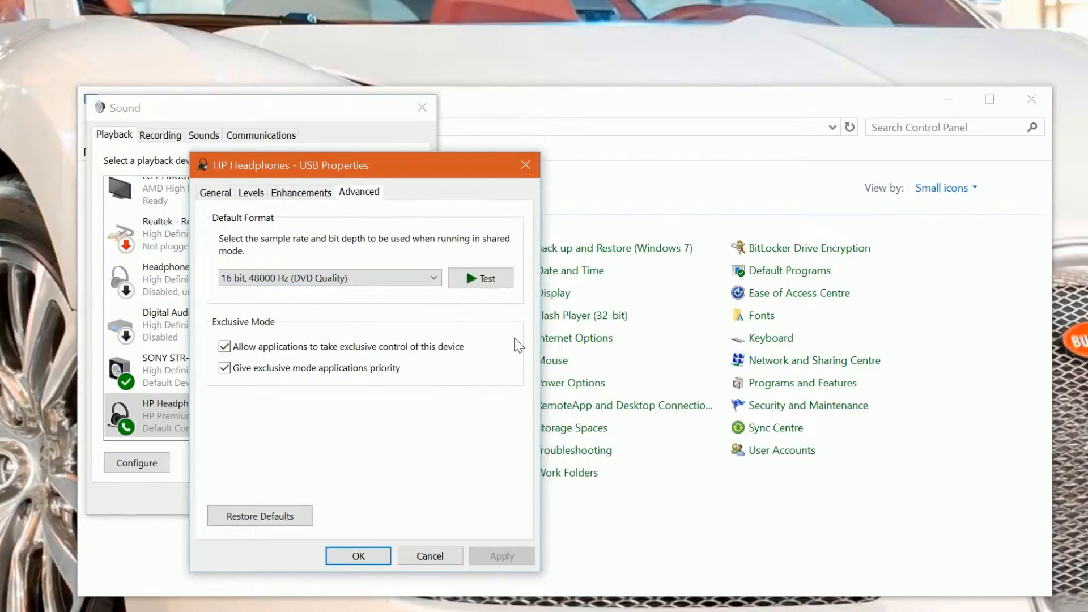
click(526, 165)
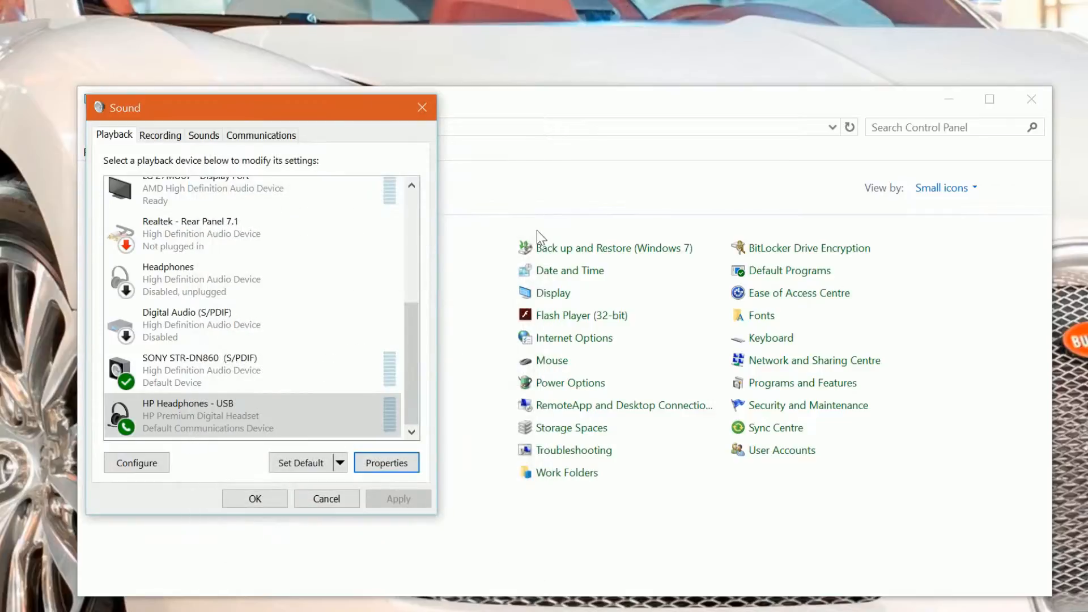
Open the LG 27MU67 - Display Port properties and review its supported formats, levels and enhancements
drag(409, 375, 412, 332)
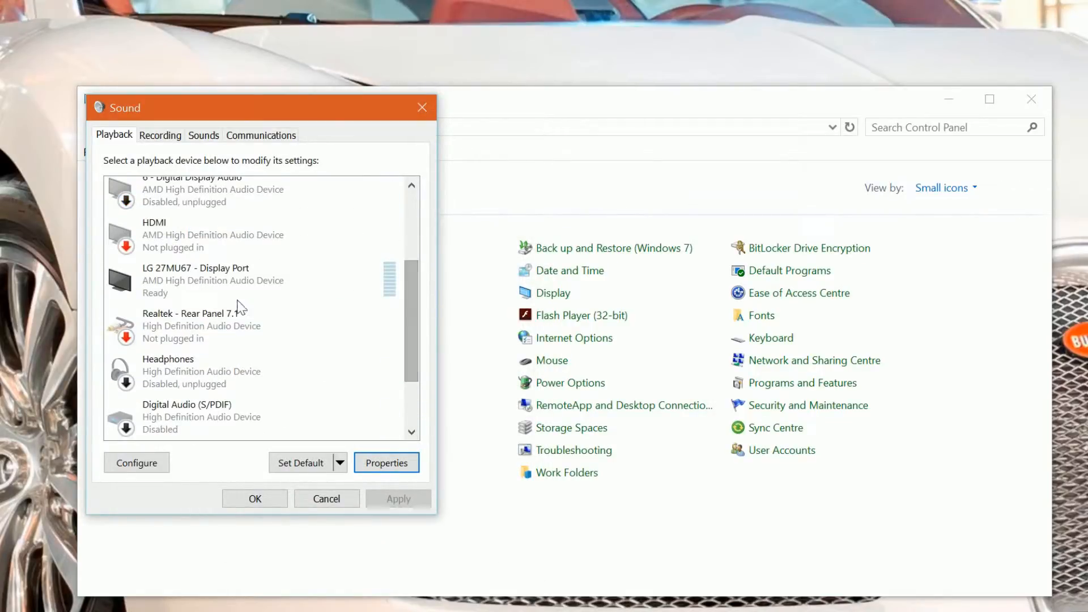
click(216, 287)
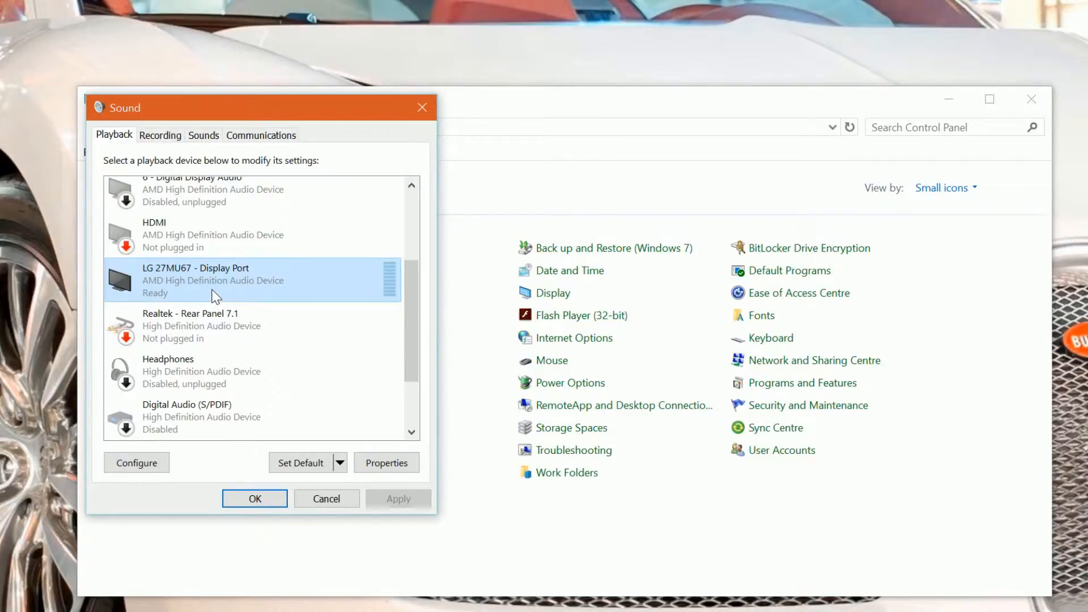
right_click(174, 271)
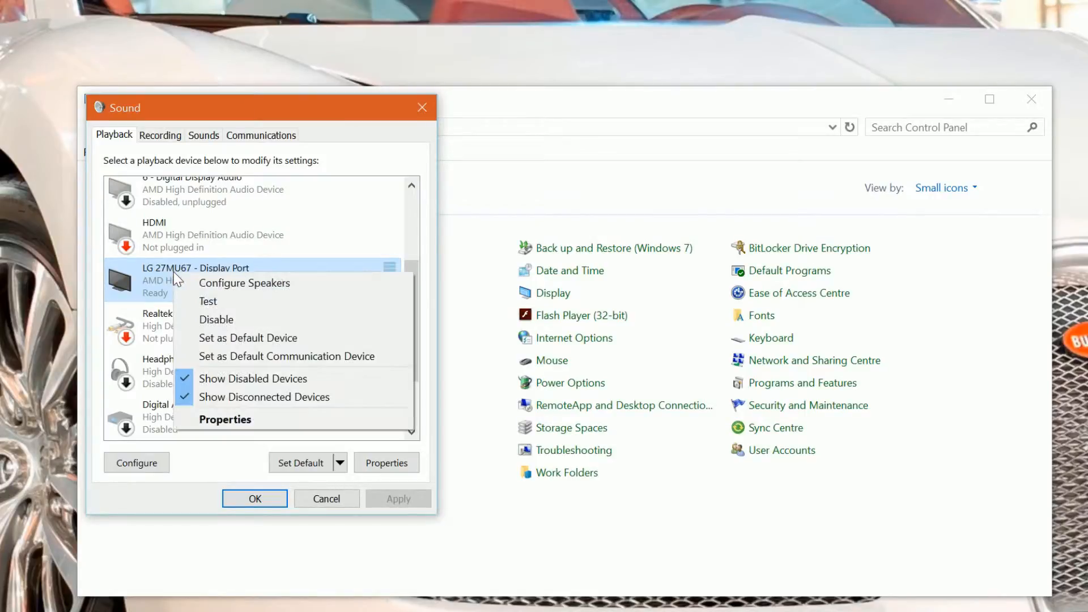
click(248, 424)
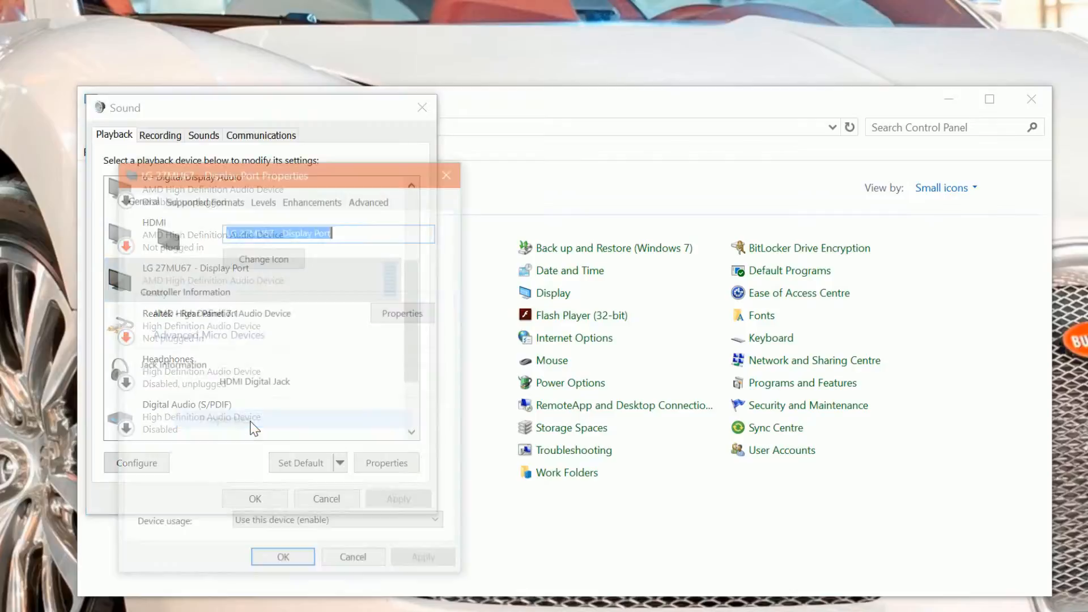
click(192, 198)
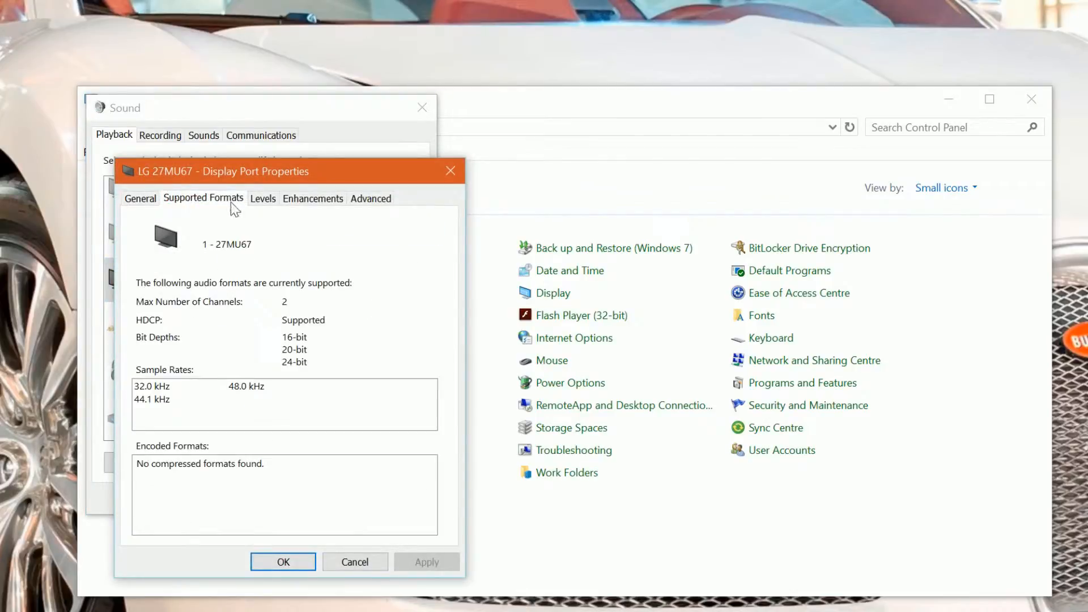
drag(292, 171, 420, 132)
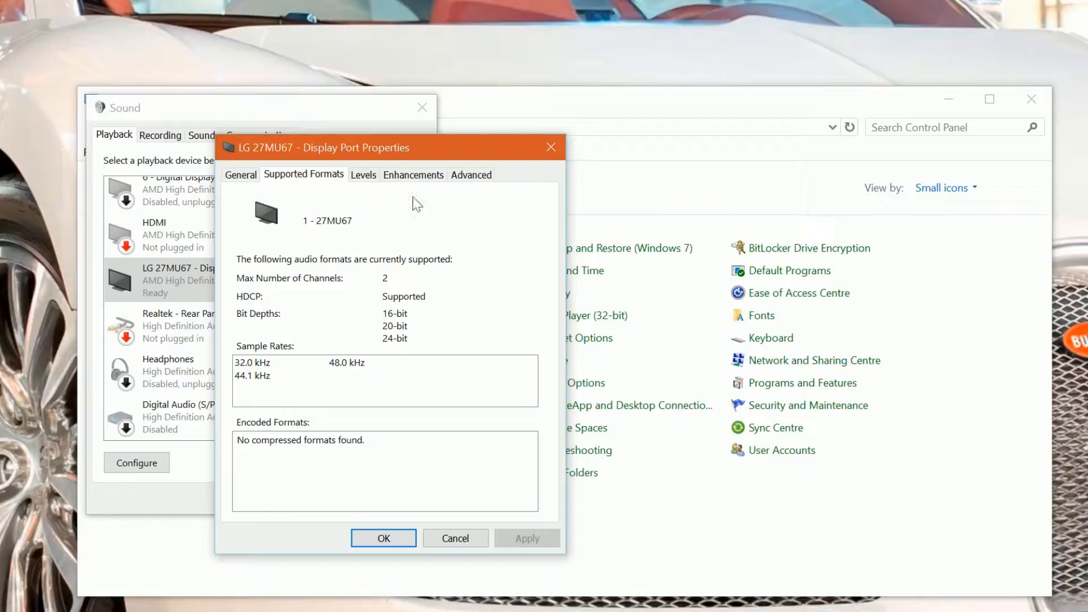
drag(440, 139, 516, 95)
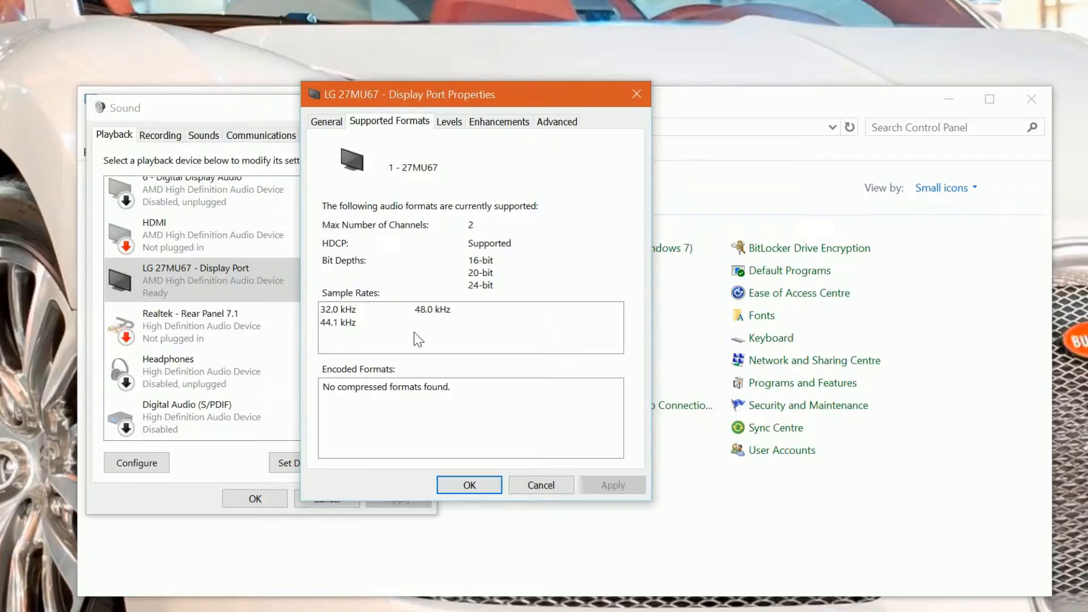
click(450, 122)
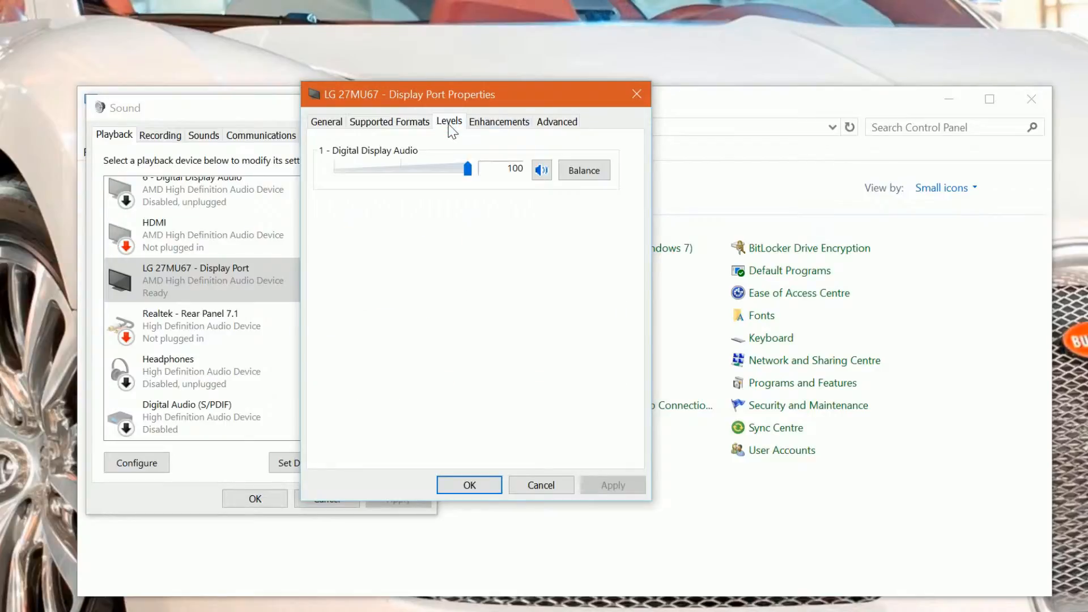
click(508, 129)
Try 24 bit, 48000 Hz (Studio Quality) as the LG 27MU67's default format and discard the change
click(564, 124)
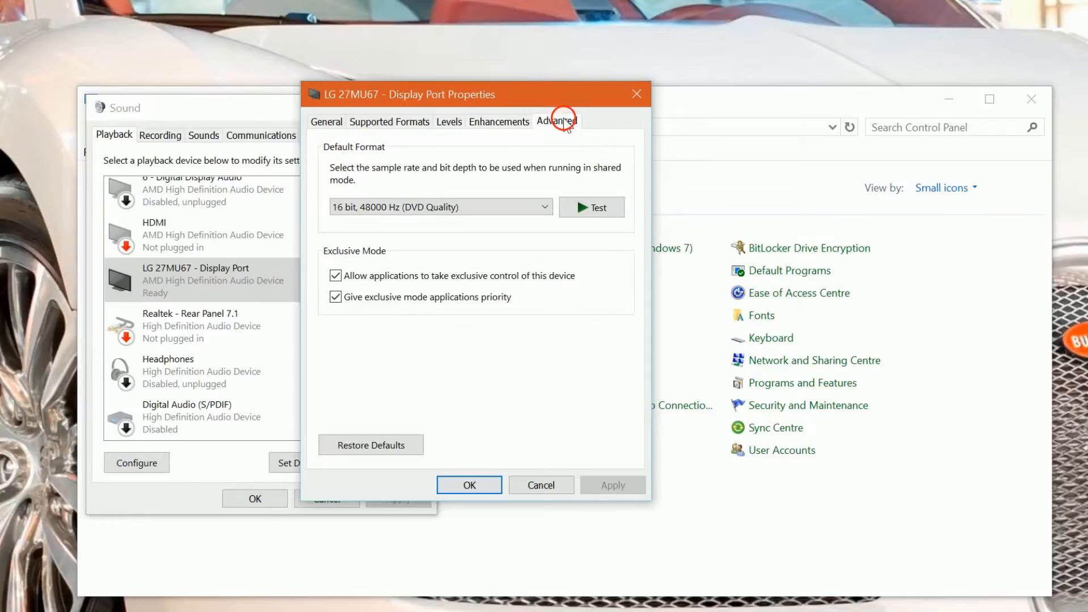
click(546, 207)
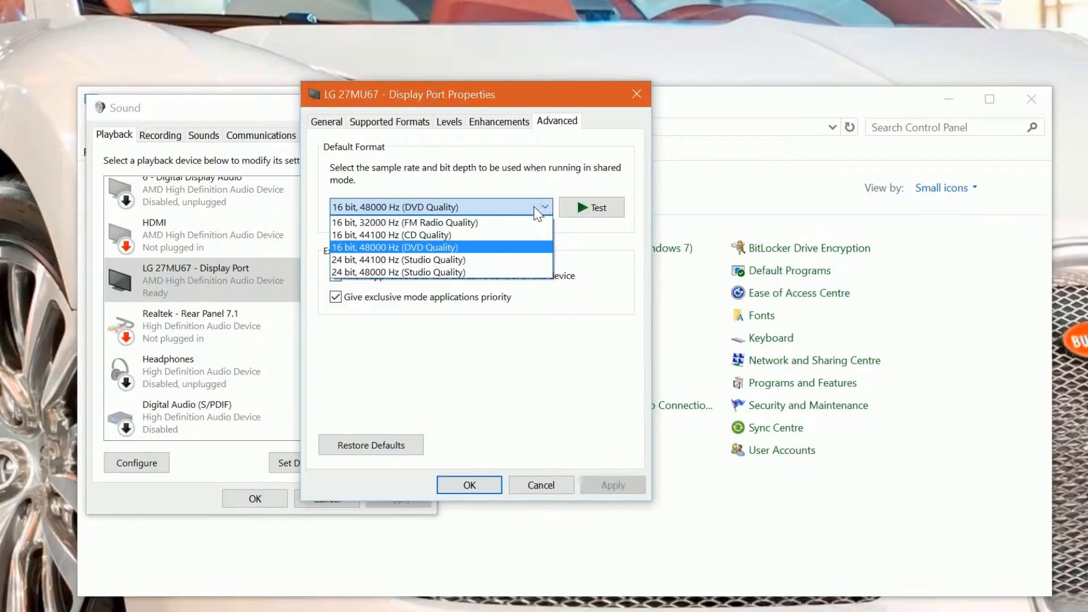
click(480, 273)
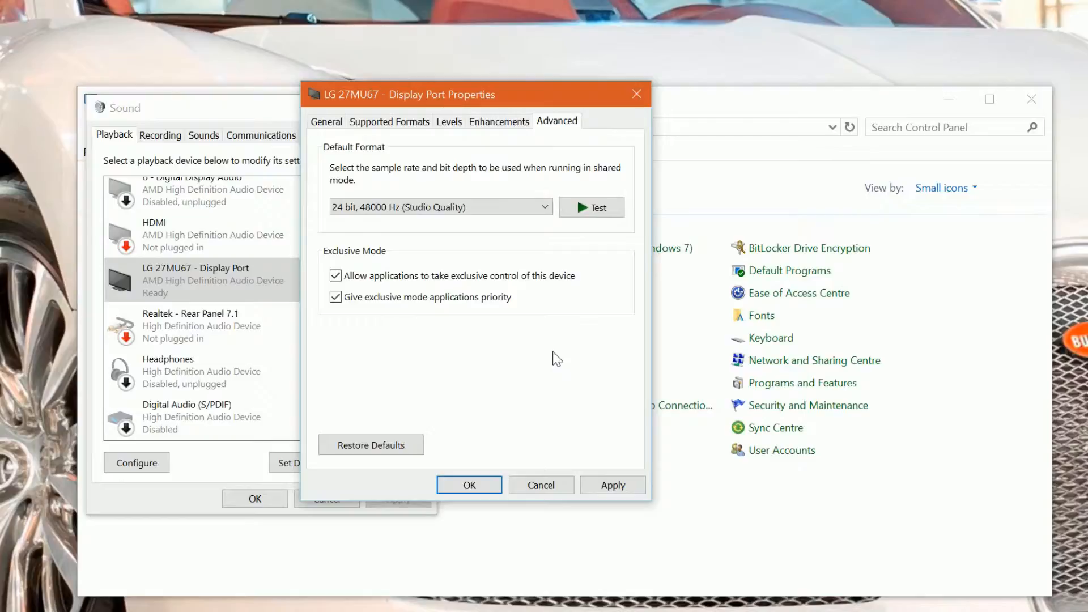
click(541, 486)
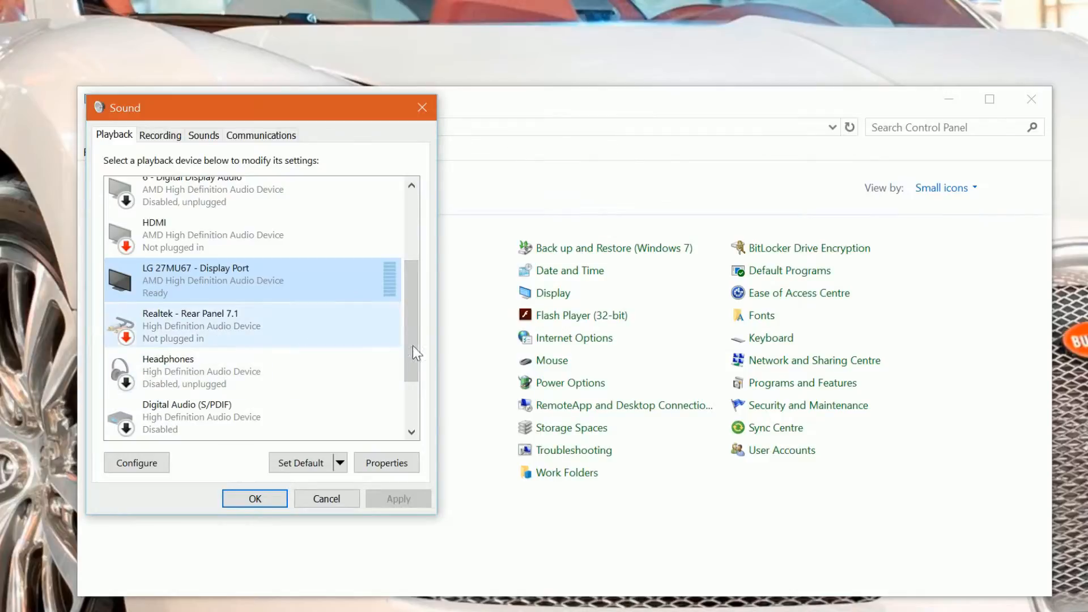
Examine the options available for the 5 - Digital Display Audio playback device and close the sound settings
drag(415, 351, 429, 243)
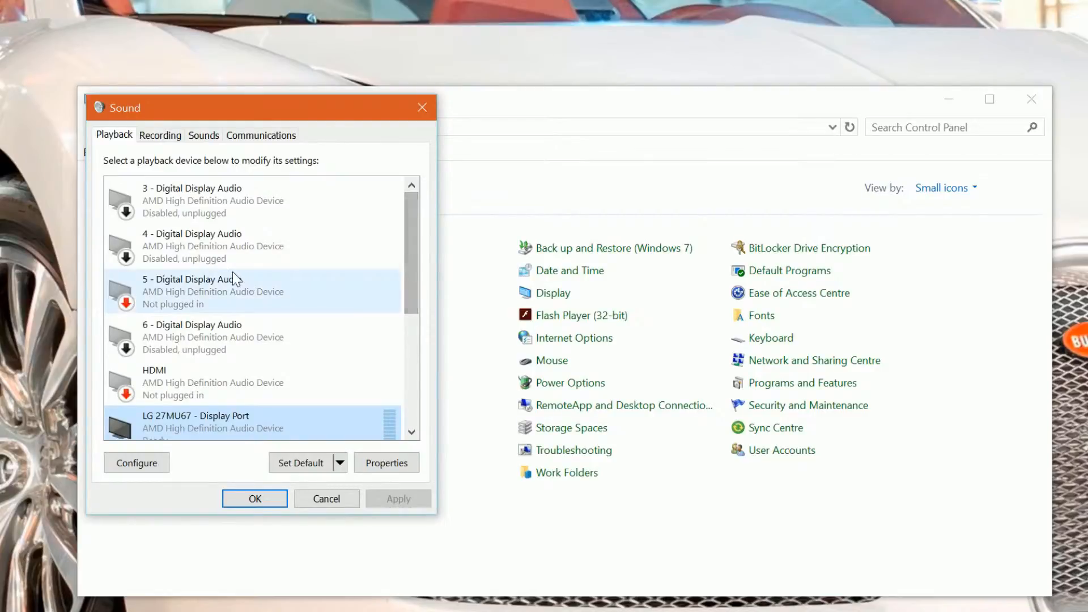
click(228, 292)
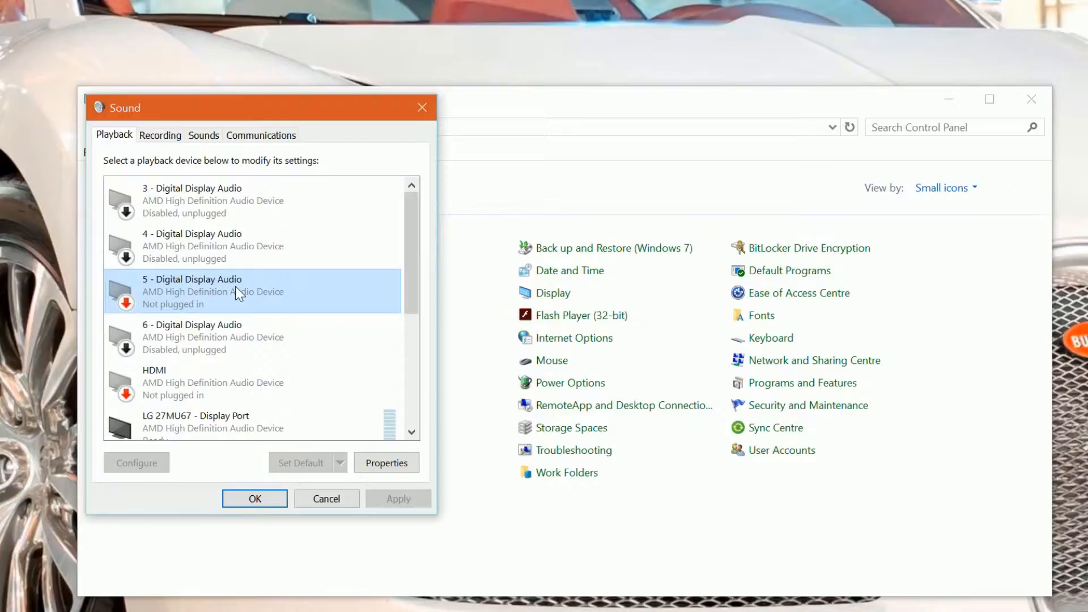
right_click(179, 289)
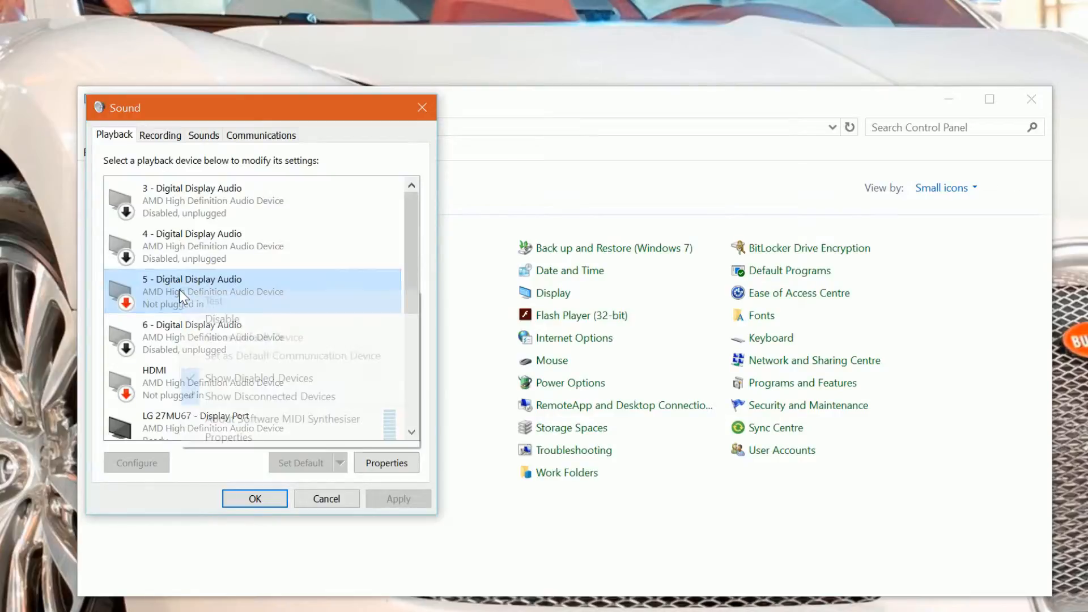
click(165, 283)
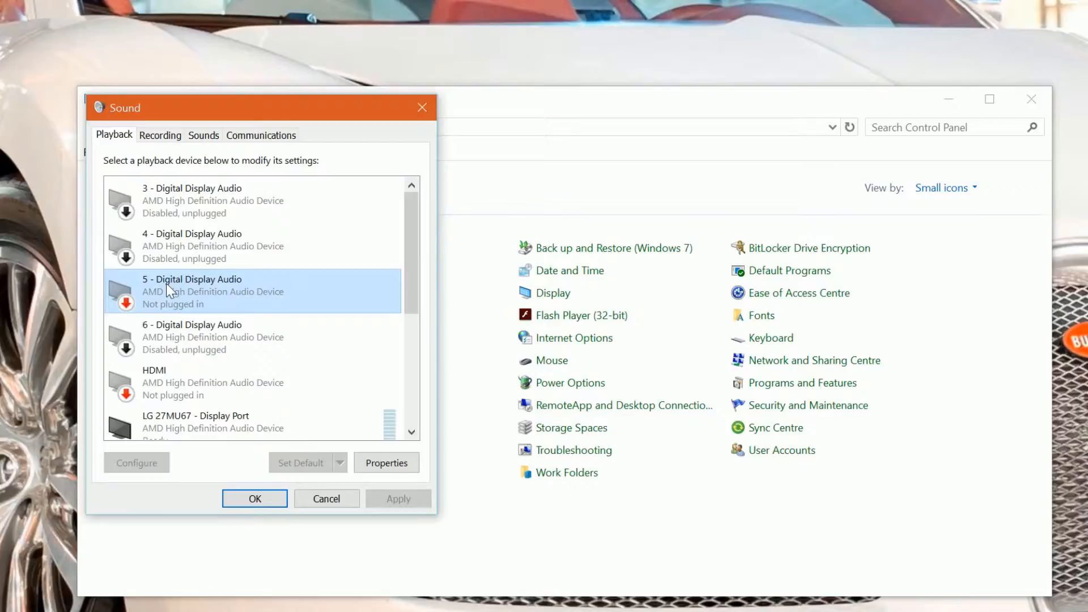
right_click(199, 290)
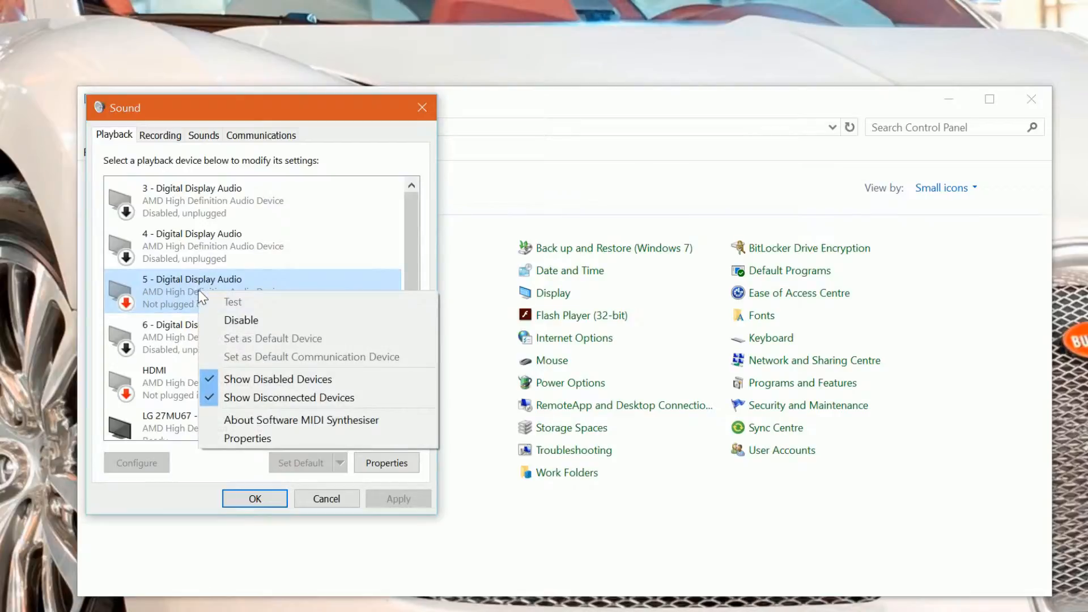
click(162, 287)
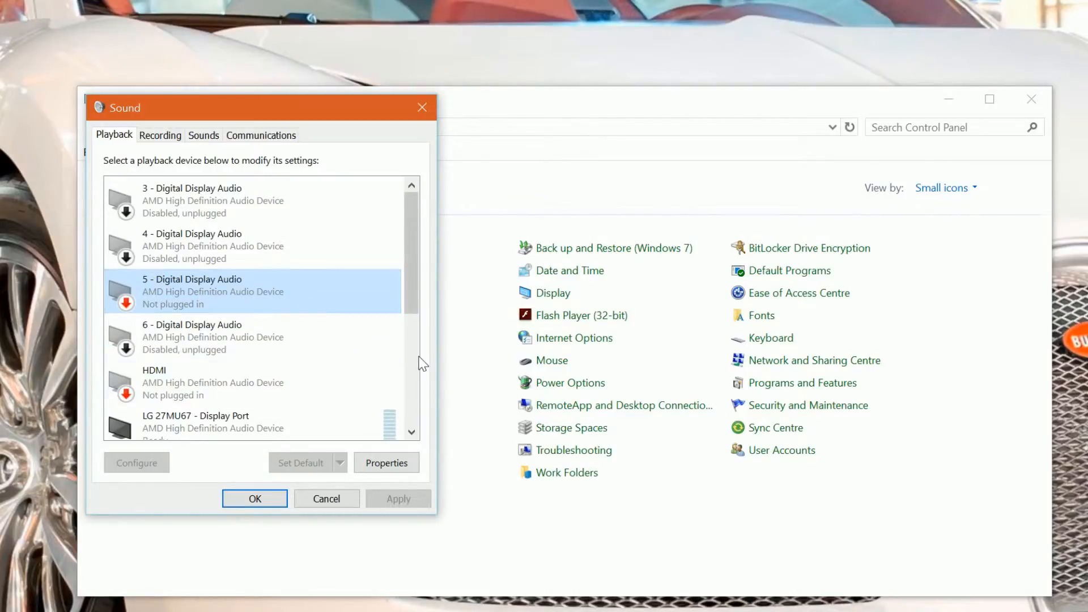
drag(412, 299, 424, 207)
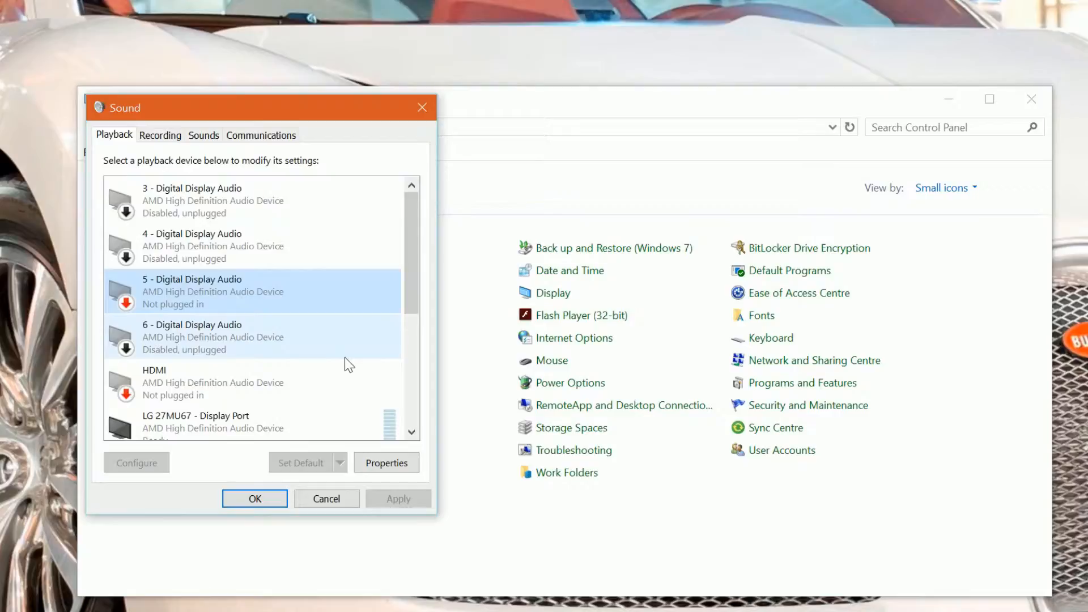
click(255, 498)
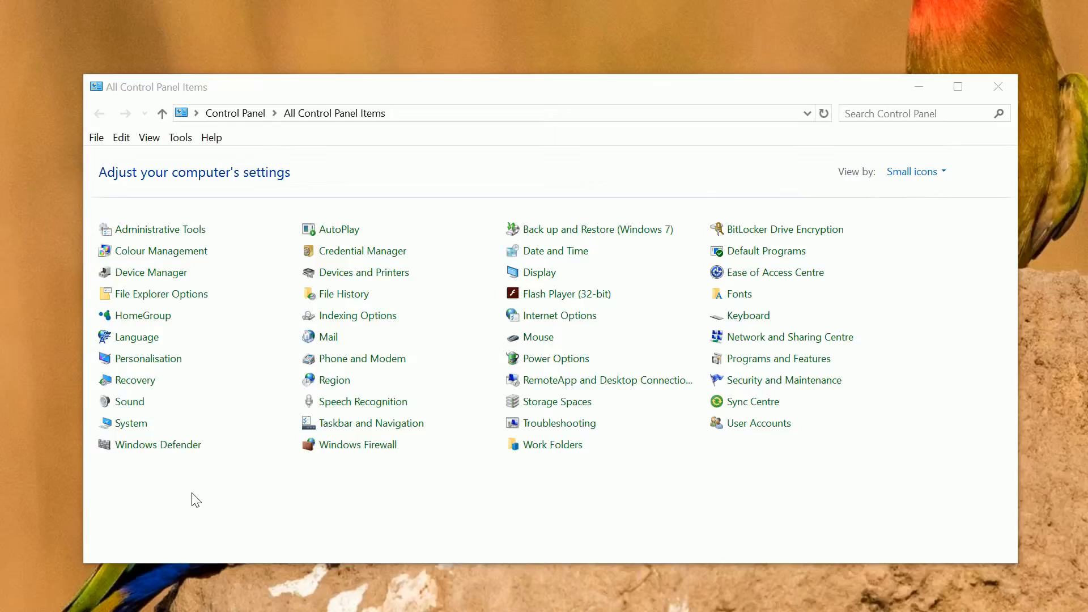
Reopen the sound settings and look over the recording devices, including the HP headset microphone and the Sony HiDef Microphone
click(140, 406)
drag(0, 0, 530, 111)
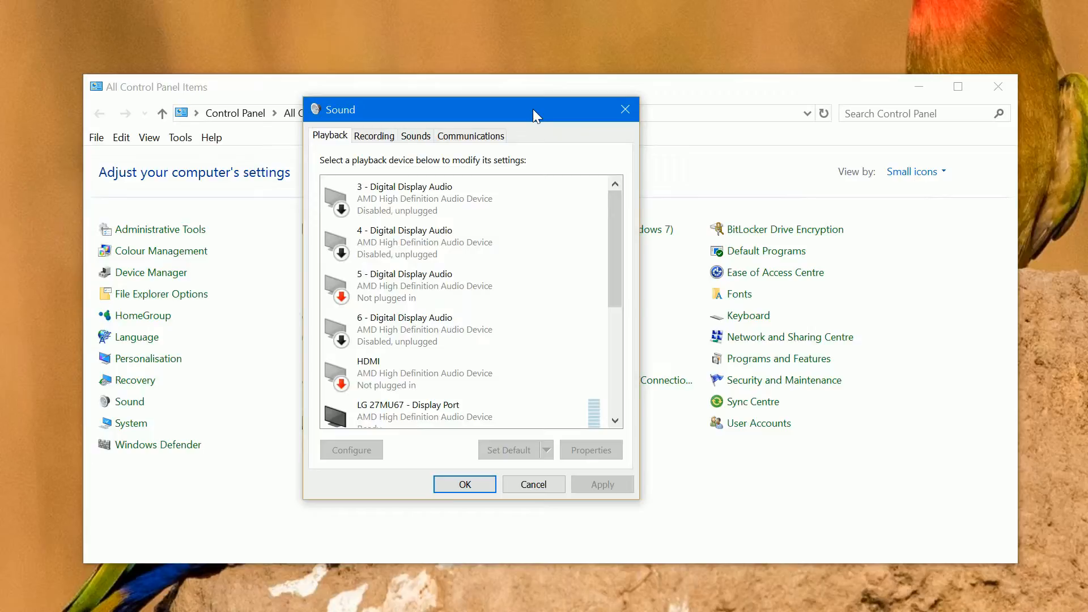
click(374, 137)
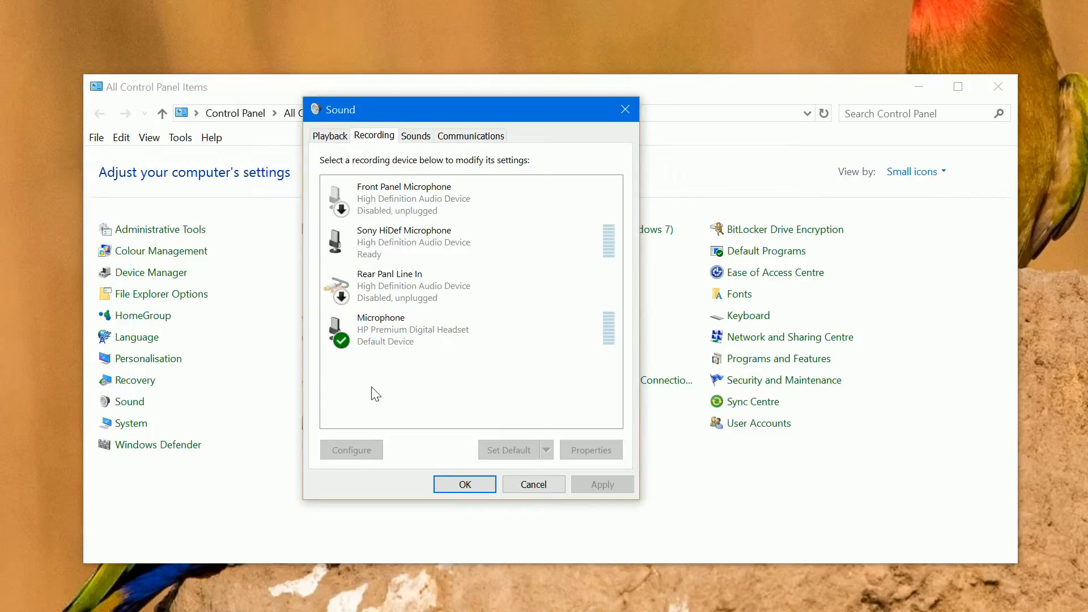
click(395, 336)
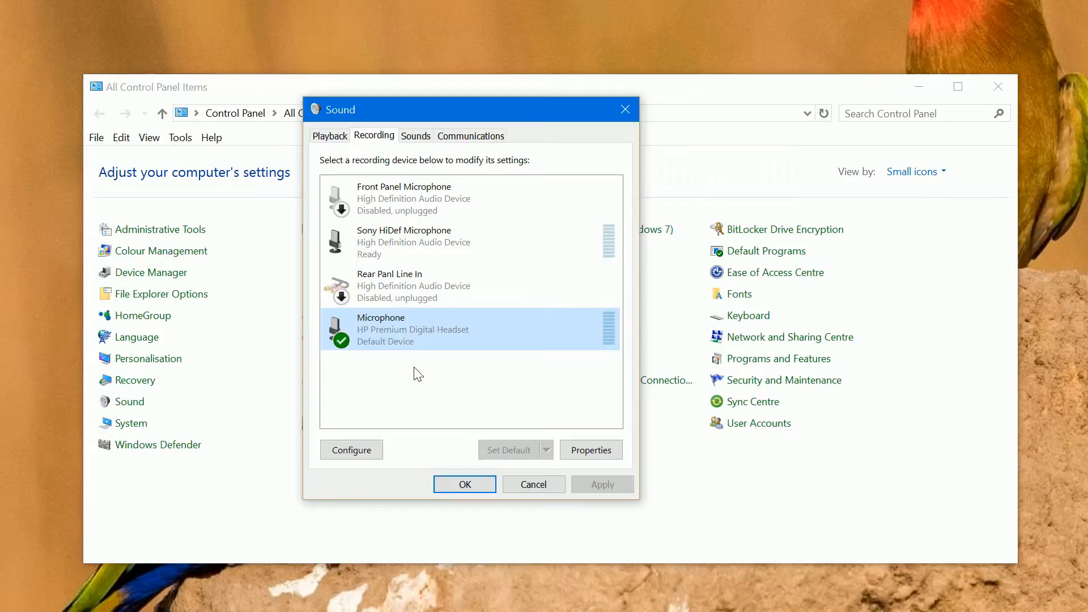
click(402, 238)
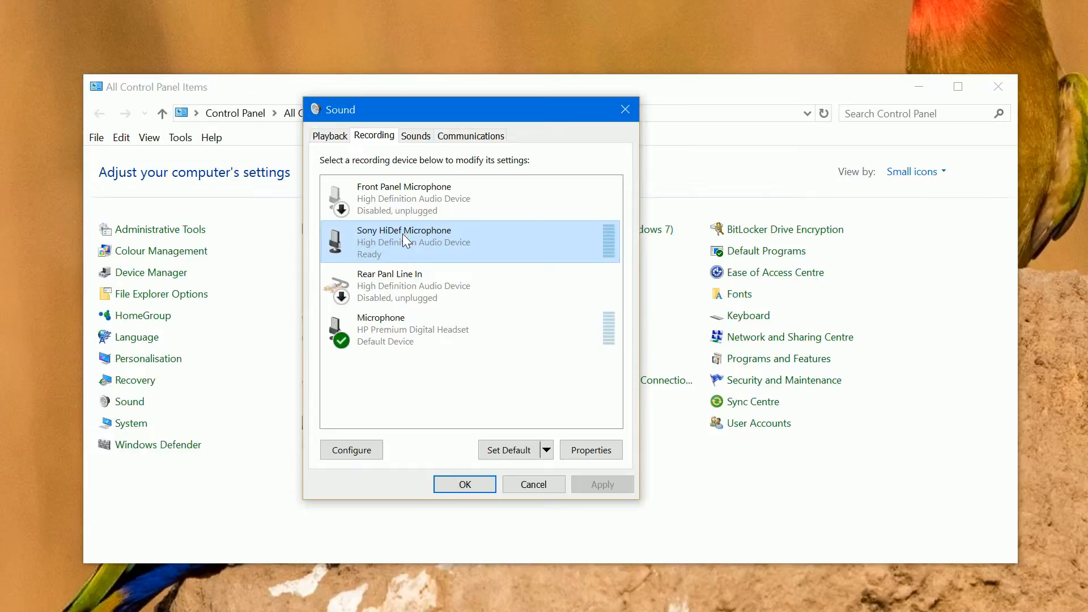
Open the HP Premium Digital Headset microphone's properties and review its custom, listen and level settings
click(389, 335)
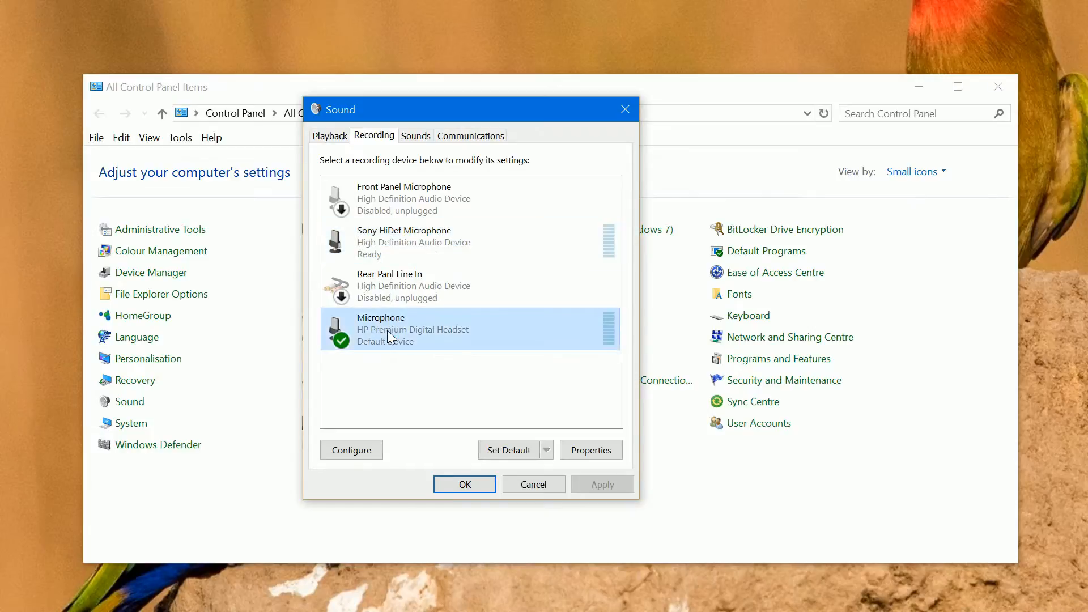
click(586, 449)
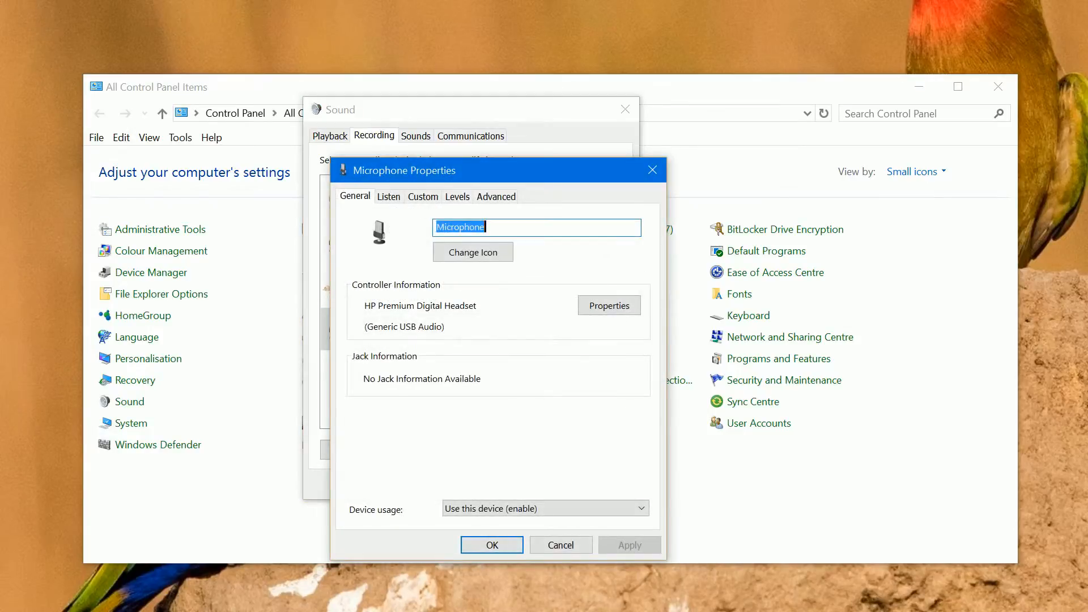
drag(544, 173, 767, 120)
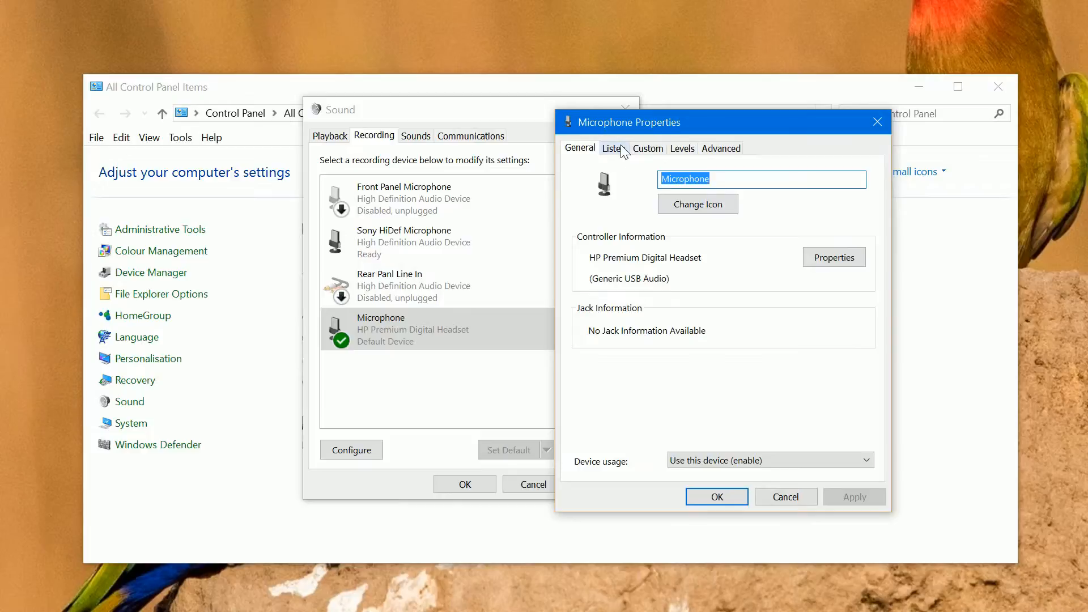
click(648, 151)
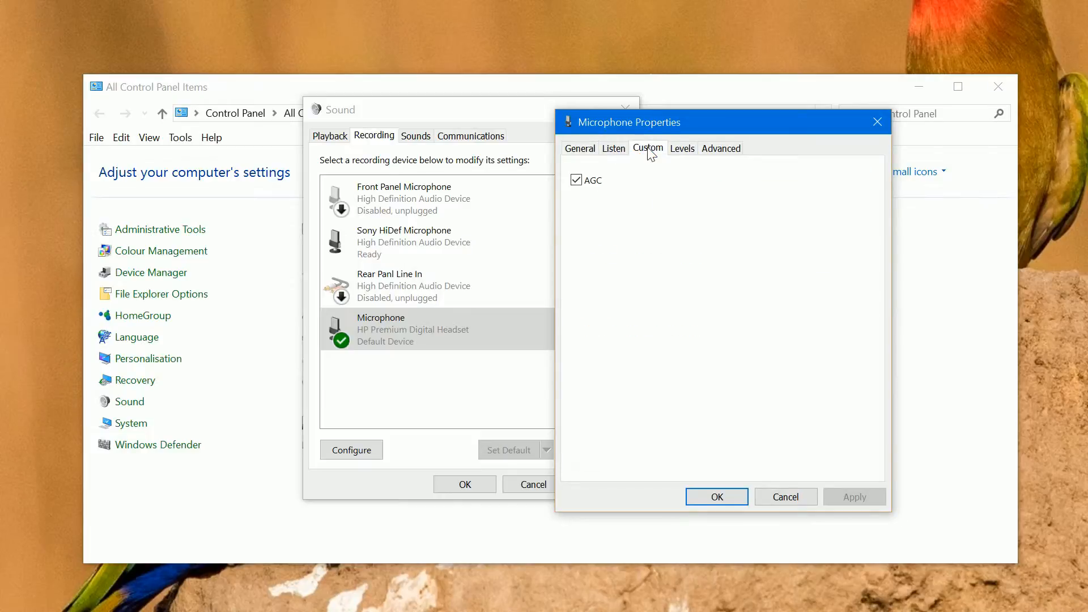
click(613, 149)
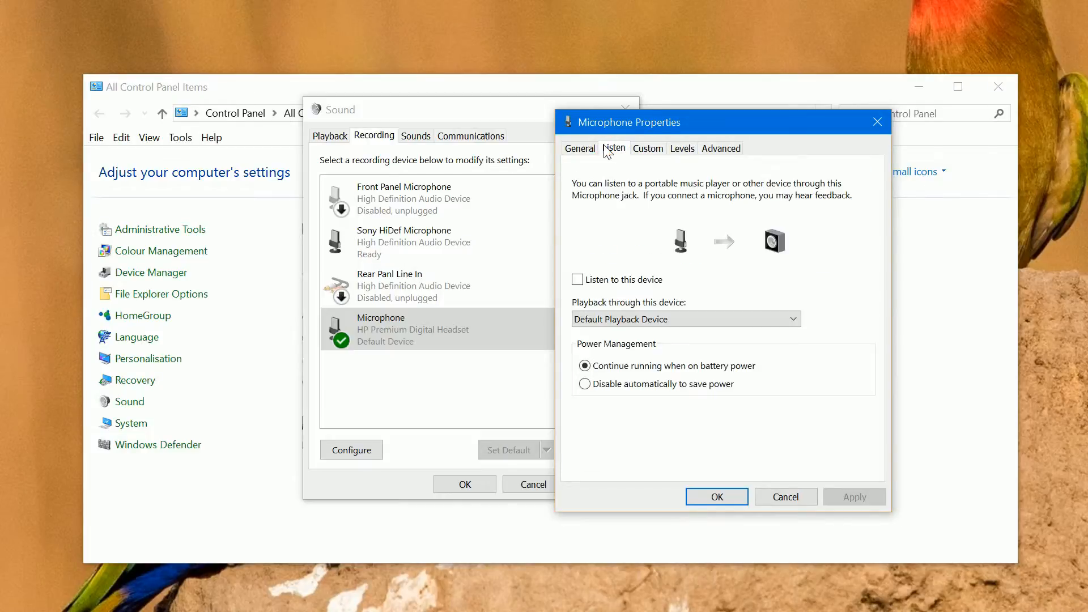
click(684, 152)
Review the default format choices for the HP headset microphone, leaving the format as it is
click(716, 152)
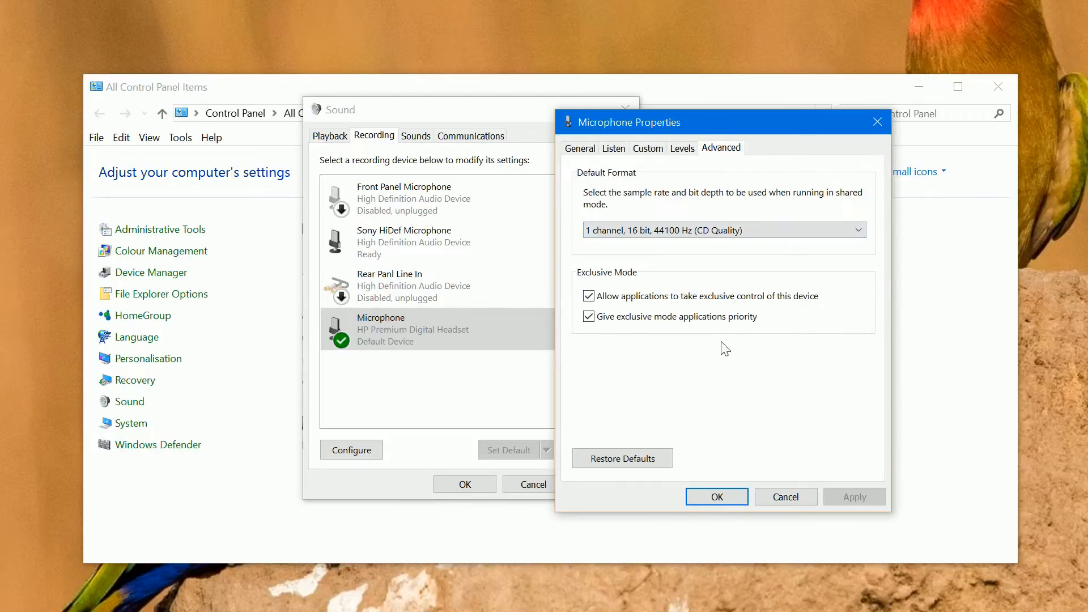
click(859, 230)
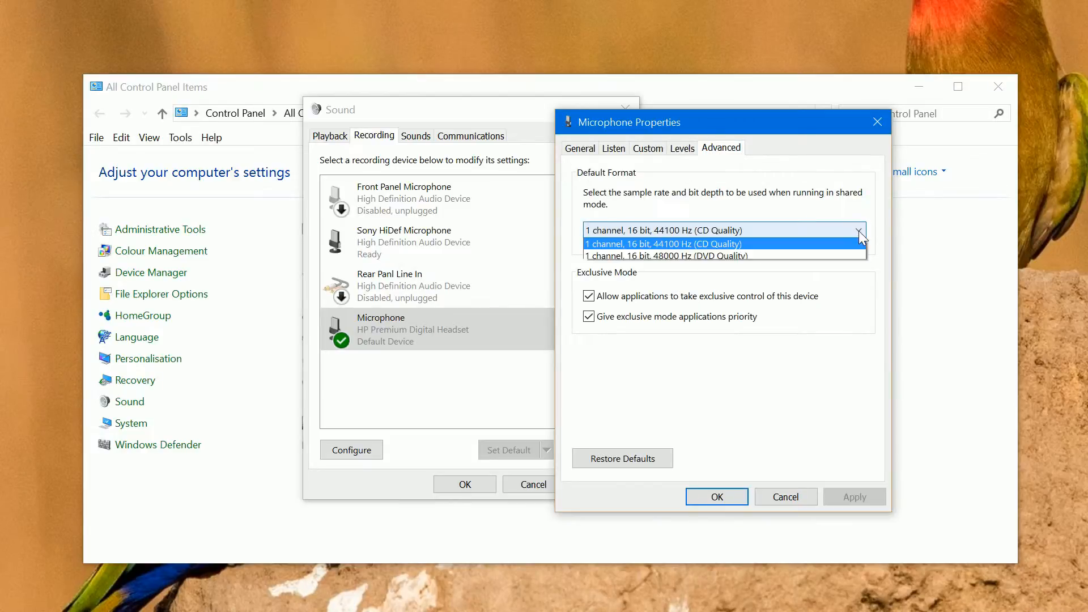
click(858, 230)
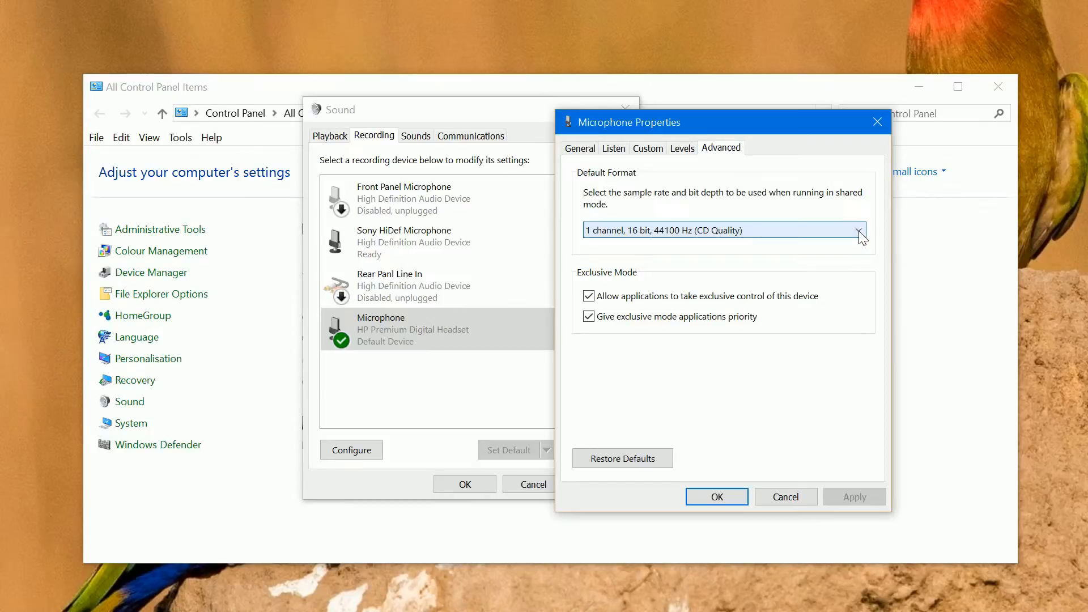
click(859, 231)
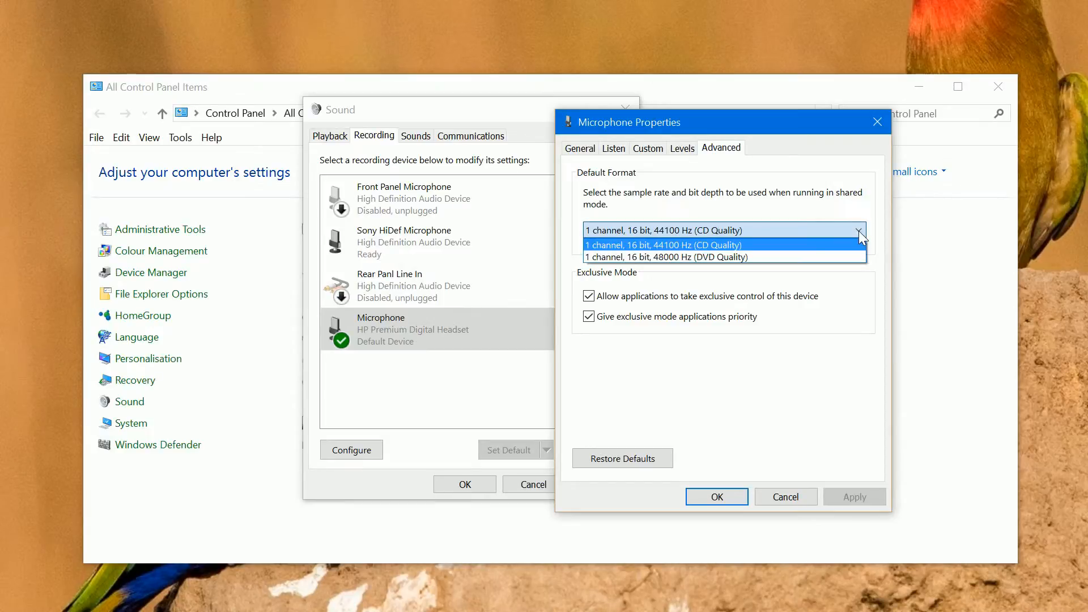
click(859, 230)
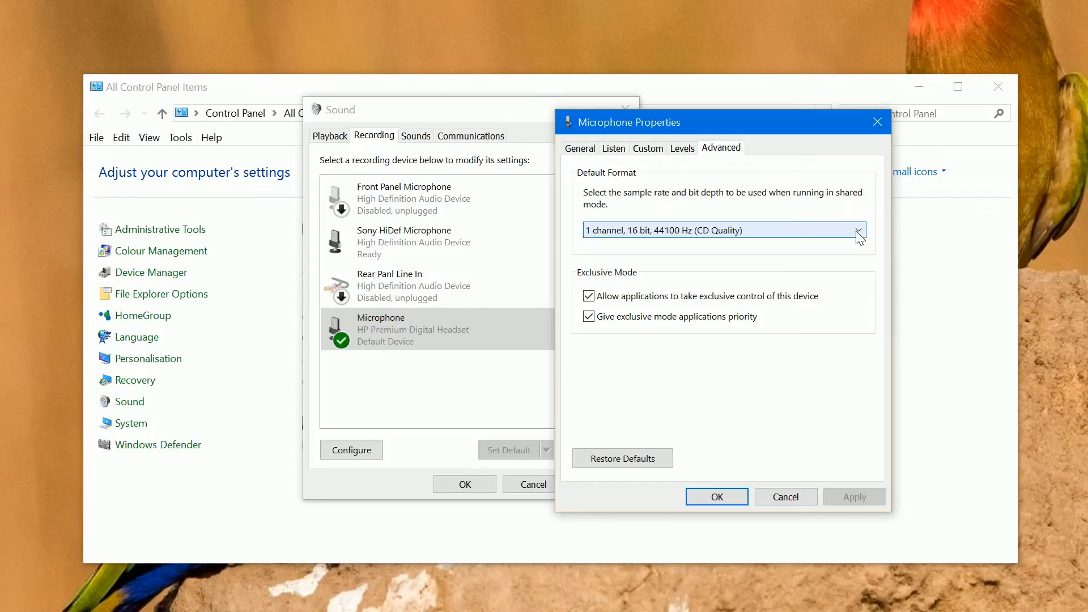
Set the HP headset microphone's level to 100 and accept its properties
click(683, 148)
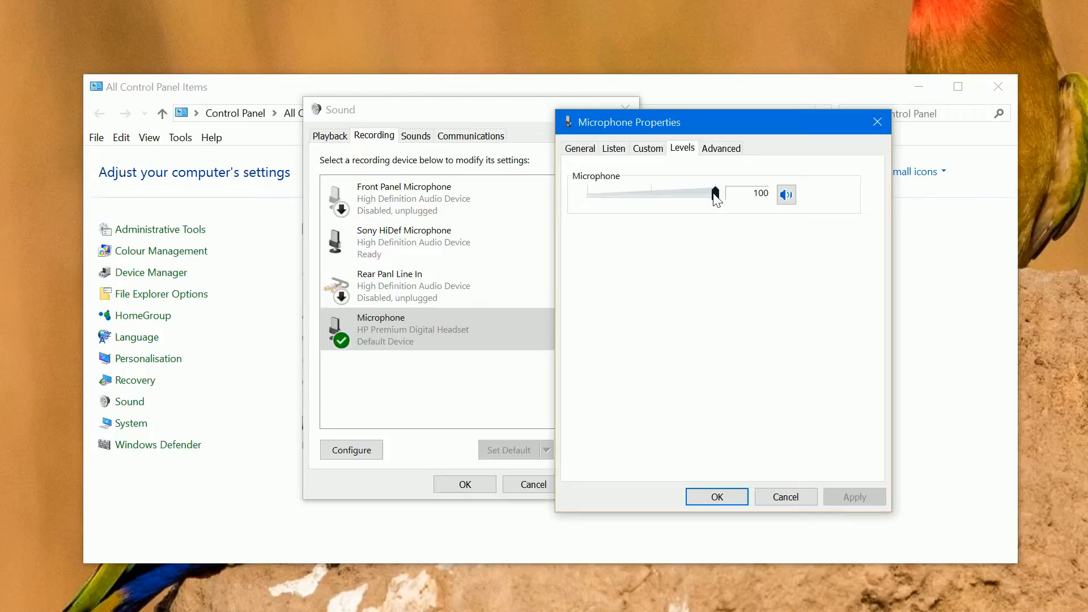
mouse_move(714, 195)
mouse_down()
mouse_move(605, 196)
mouse_move(711, 196)
mouse_up()
drag(712, 196, 716, 196)
click(703, 495)
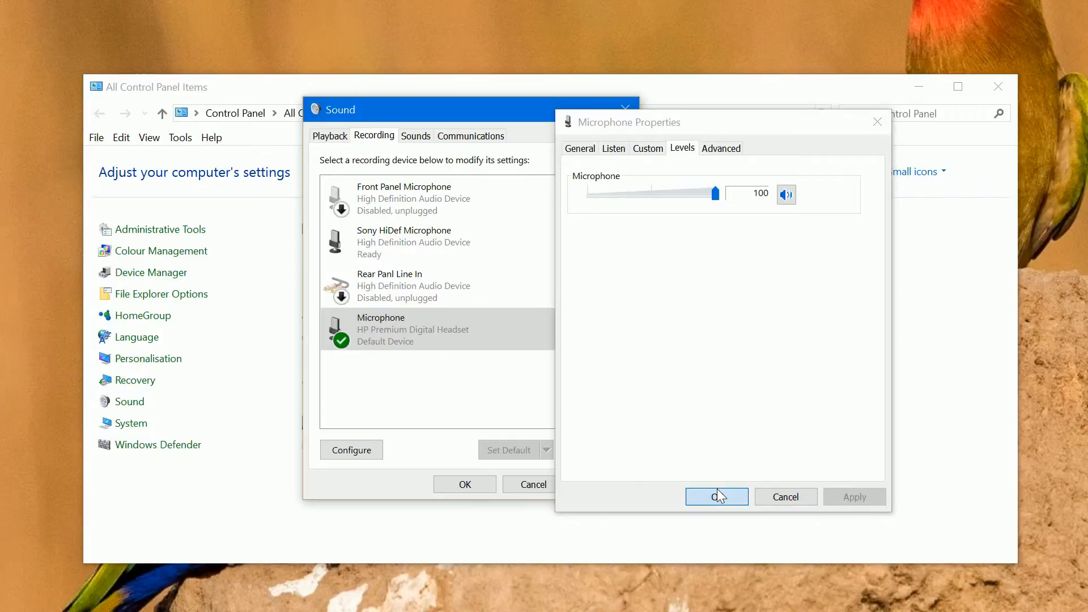
Open the Sony HiDef Microphone's properties and set its microphone level to 100 with a boost of +30.0 dB
click(441, 230)
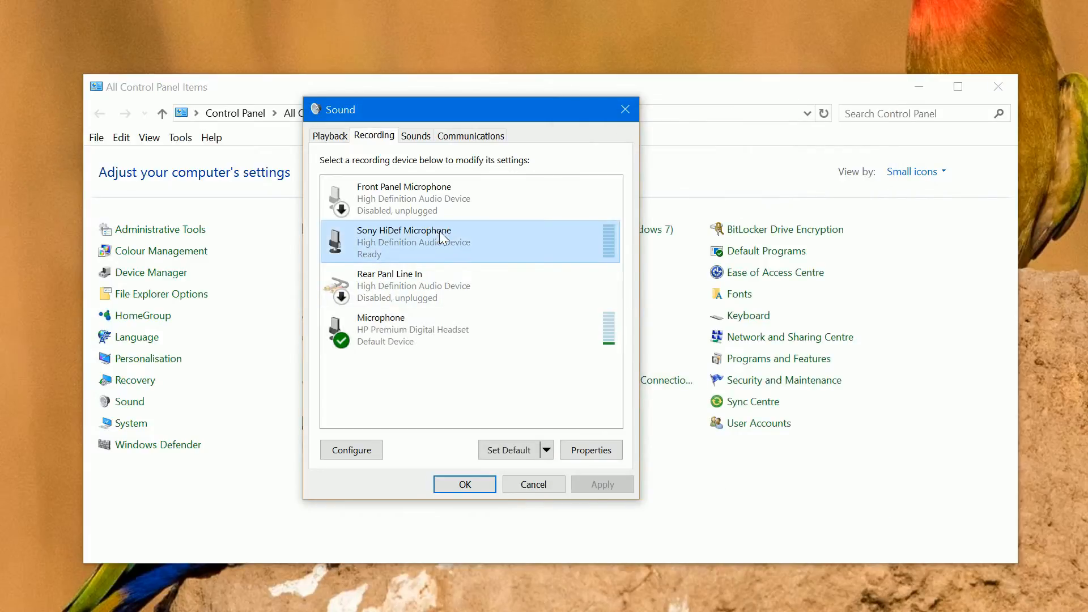
right_click(440, 230)
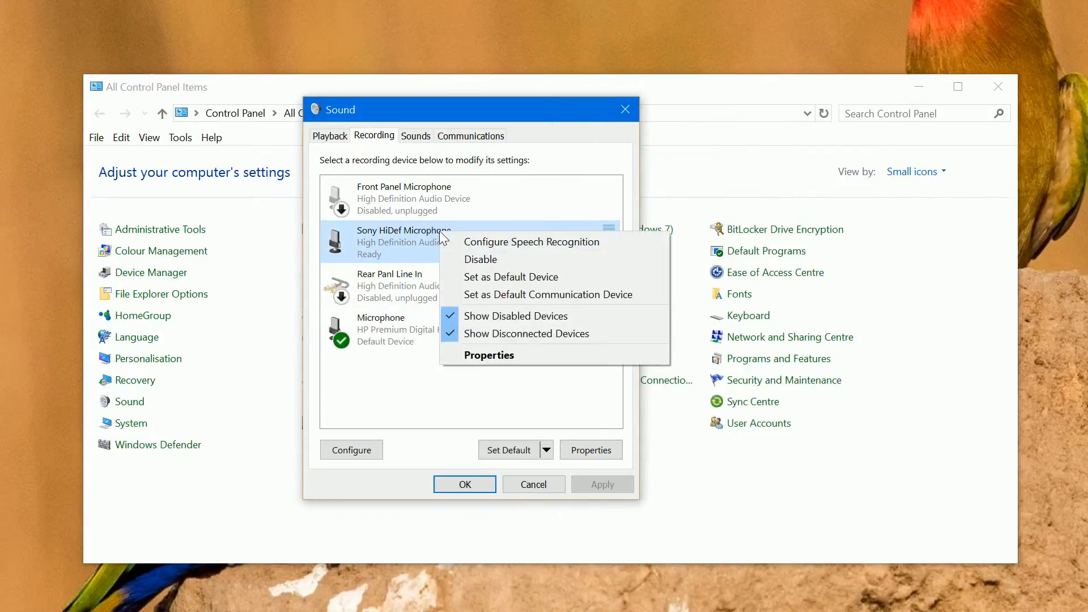
click(504, 356)
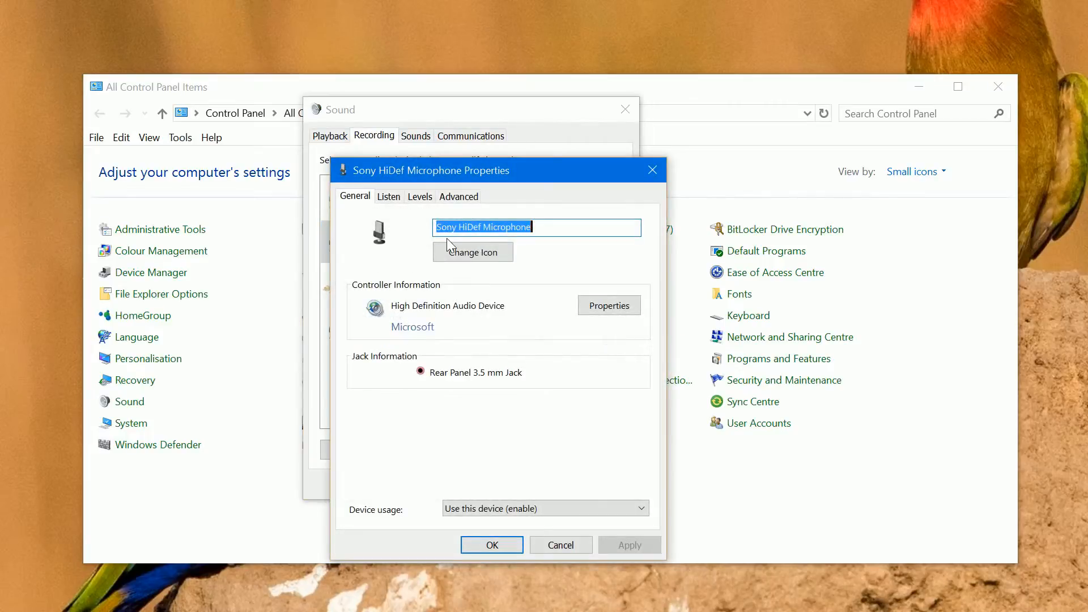
click(419, 197)
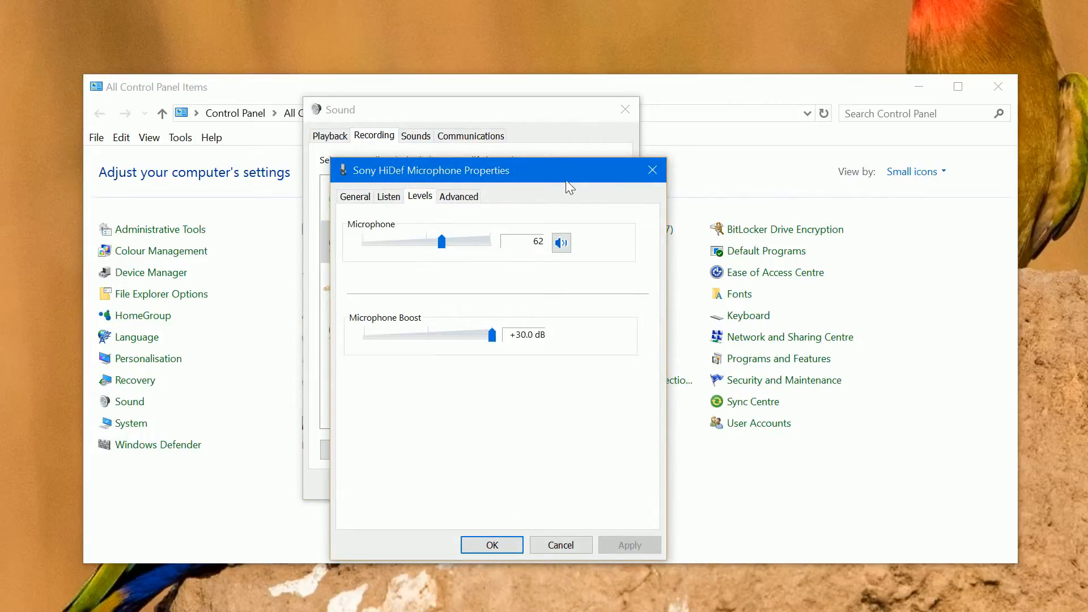
drag(565, 176, 668, 123)
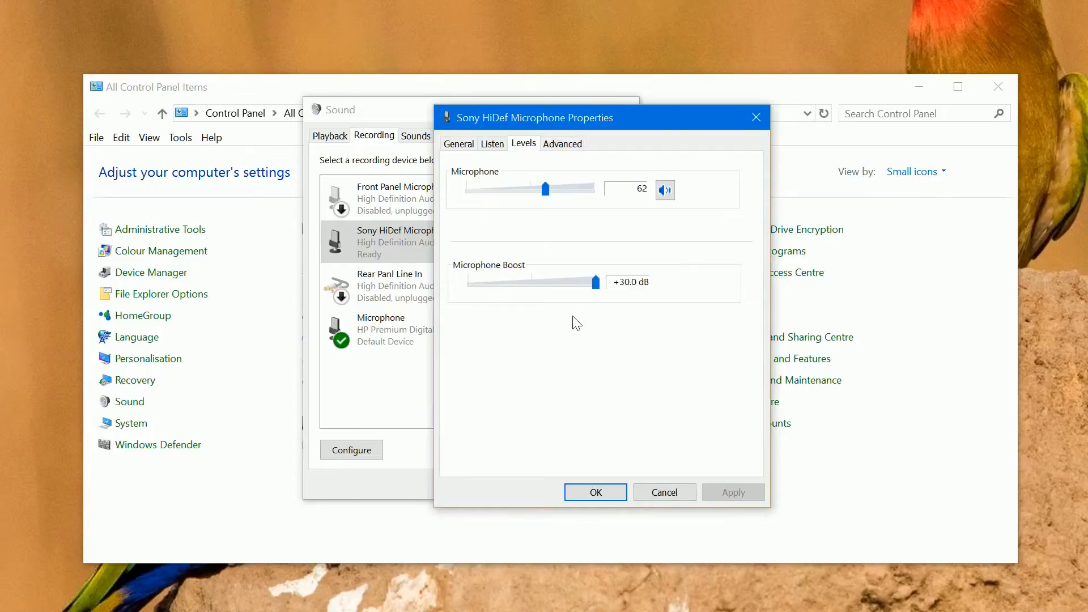
click(528, 282)
click(533, 283)
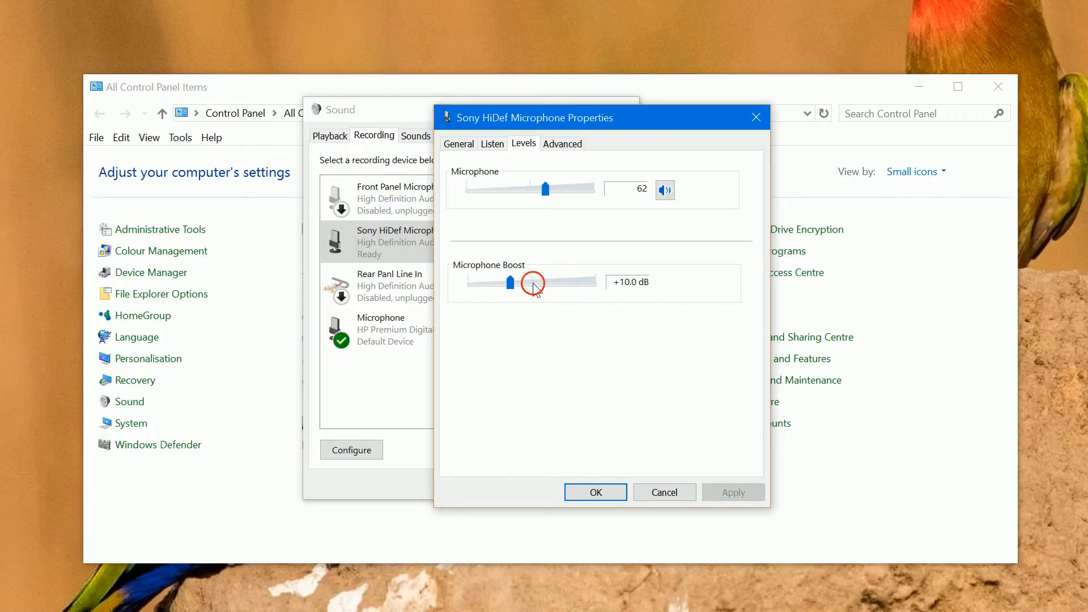
click(592, 285)
drag(545, 190, 598, 189)
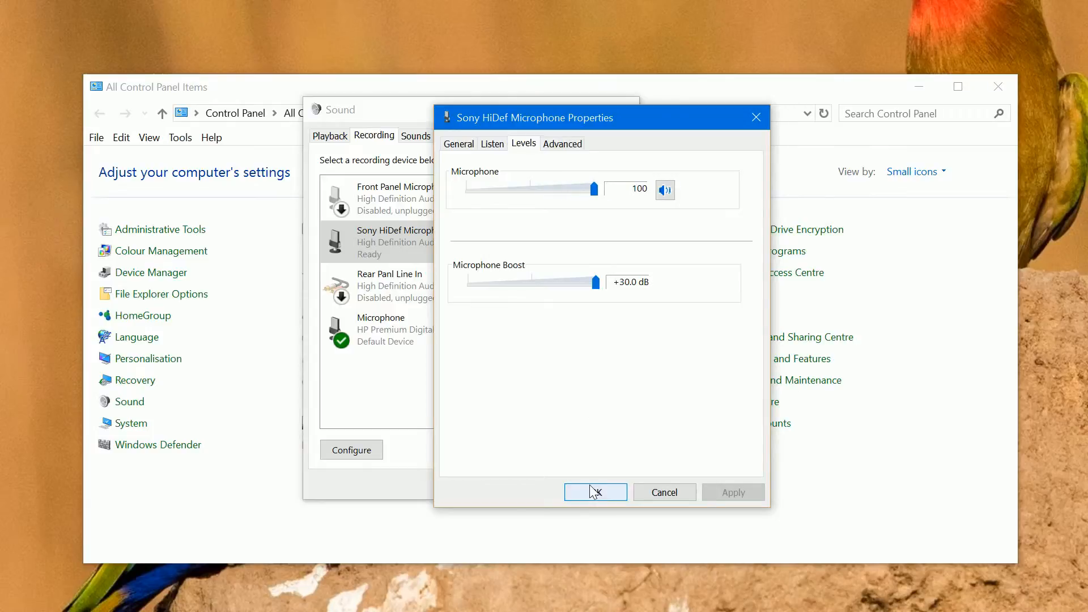
Review the default format choices for the Sony HiDef Microphone without picking another one
click(571, 146)
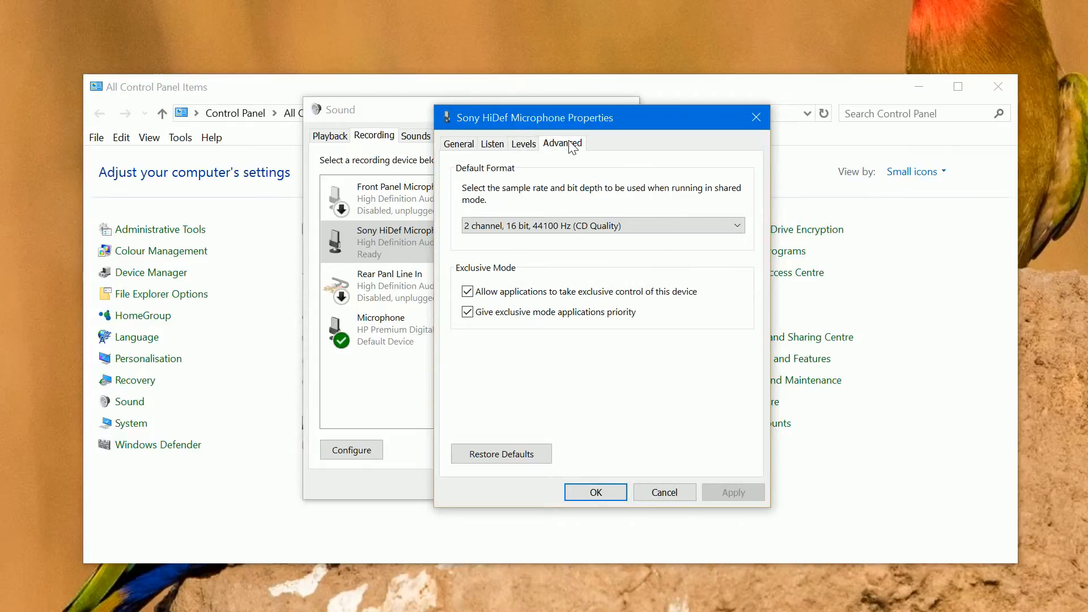
click(738, 225)
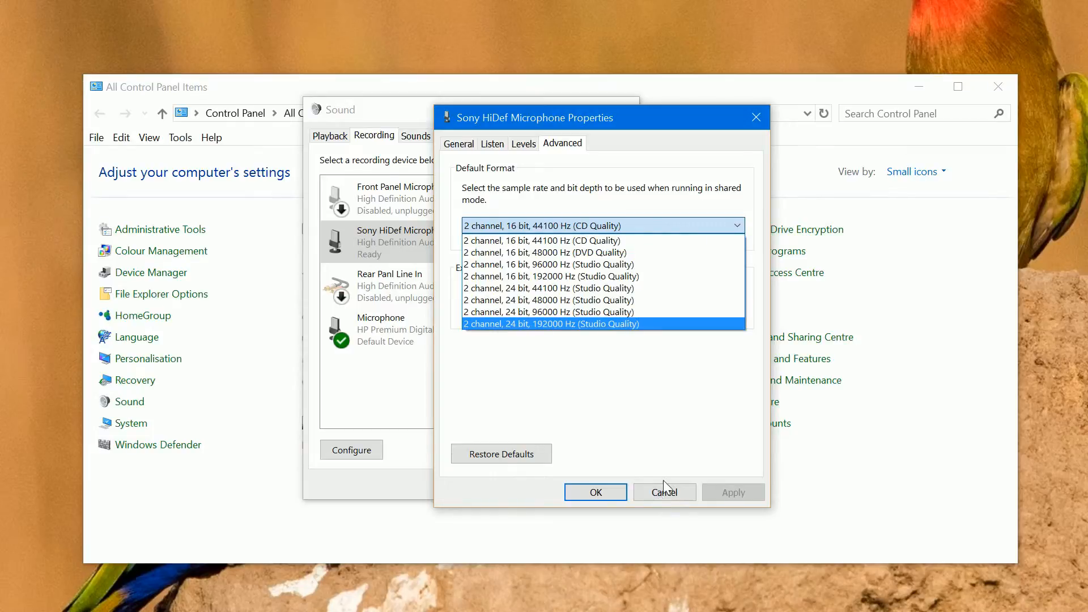
click(482, 149)
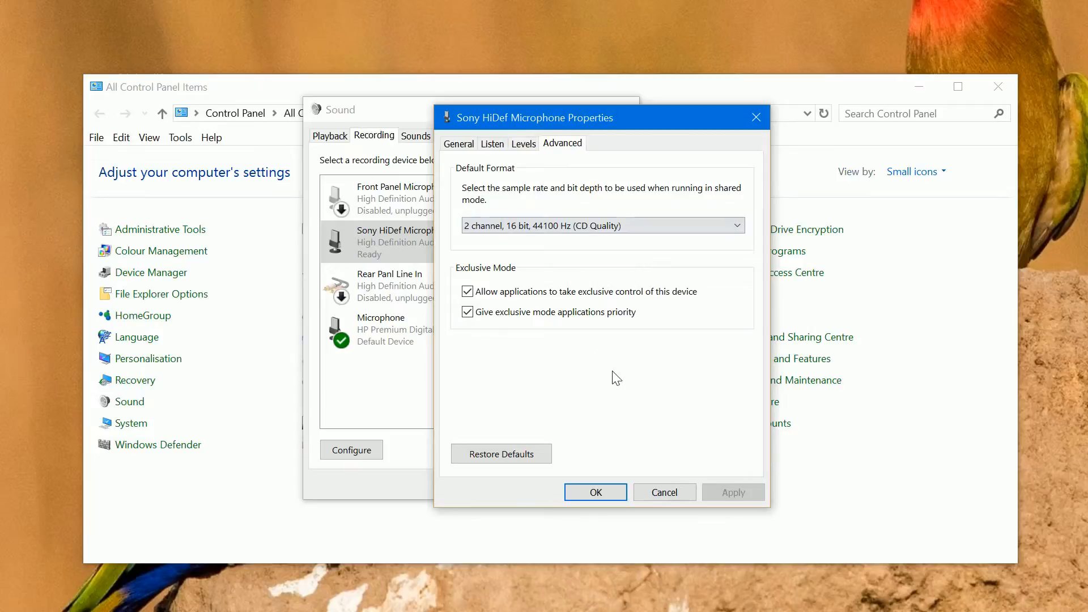
Turn on listening to the Sony HiDef Microphone, review the playback device choices without picking another one, and accept its properties
click(492, 145)
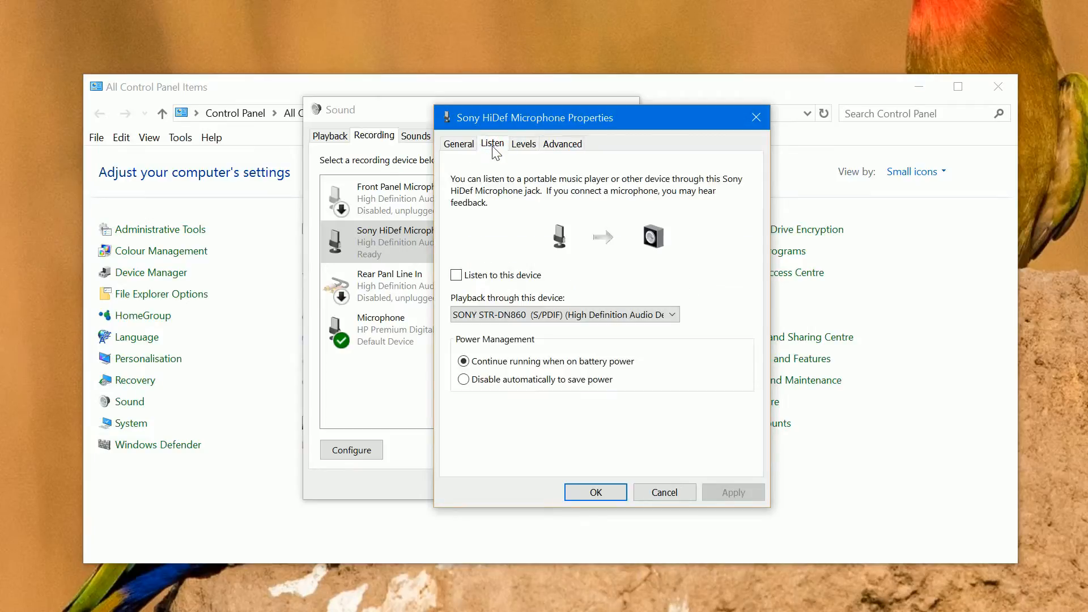
click(456, 276)
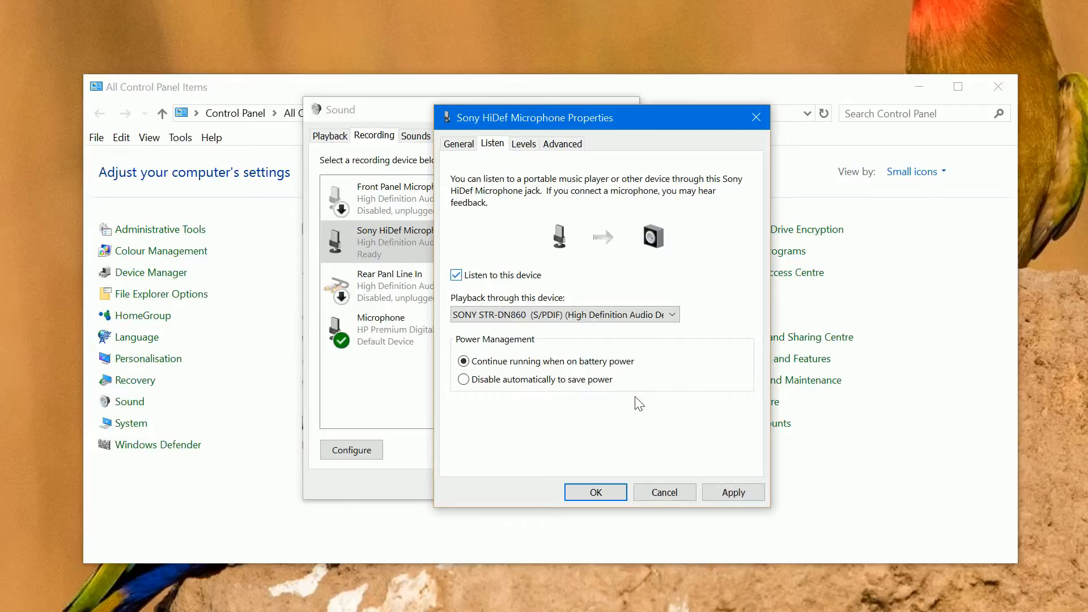
click(712, 493)
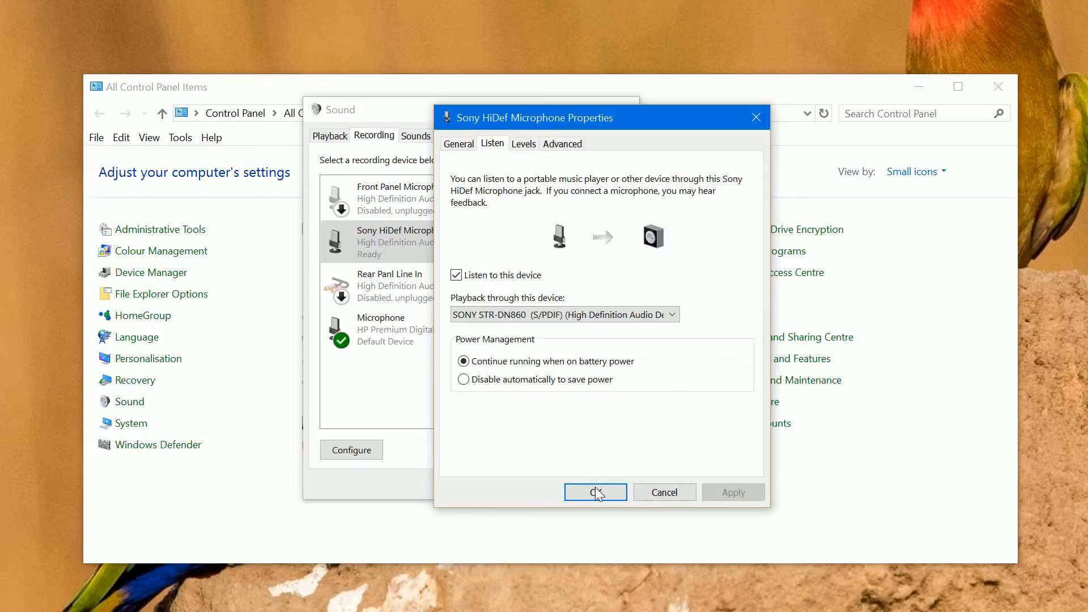
click(638, 313)
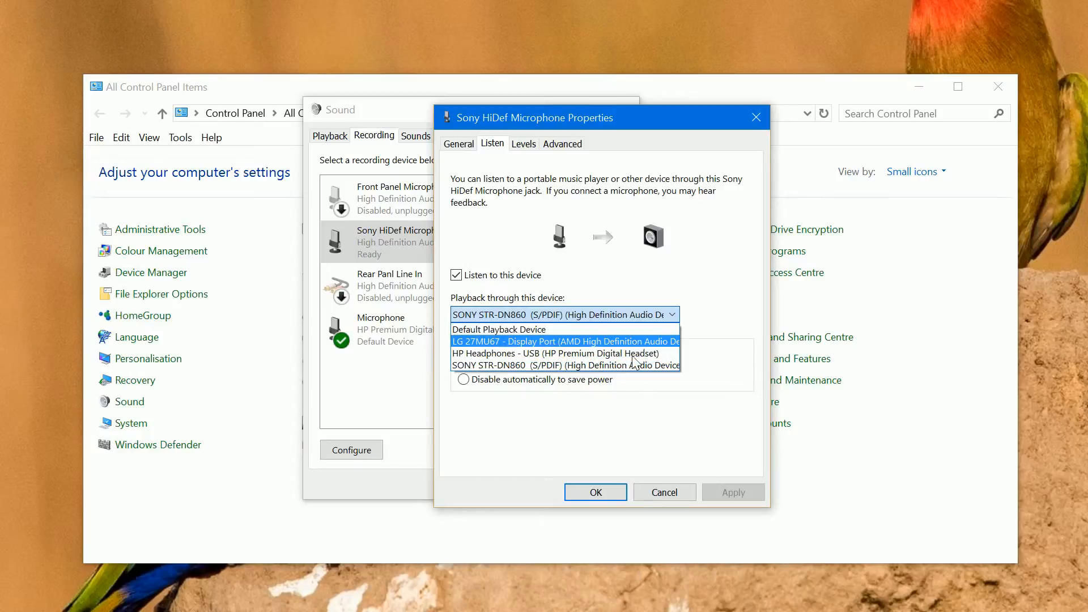
click(637, 429)
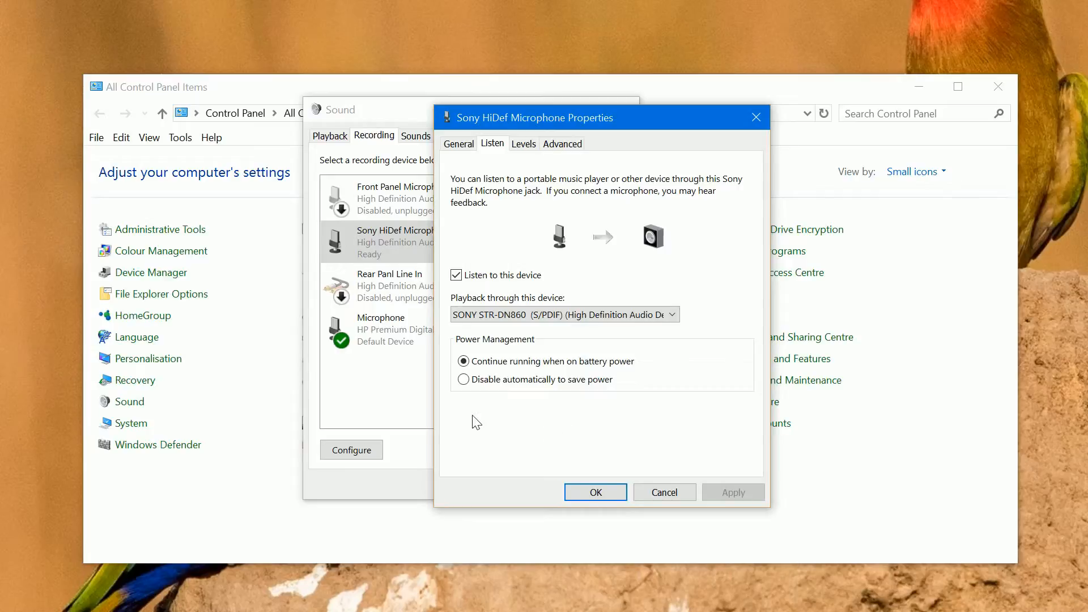
click(590, 493)
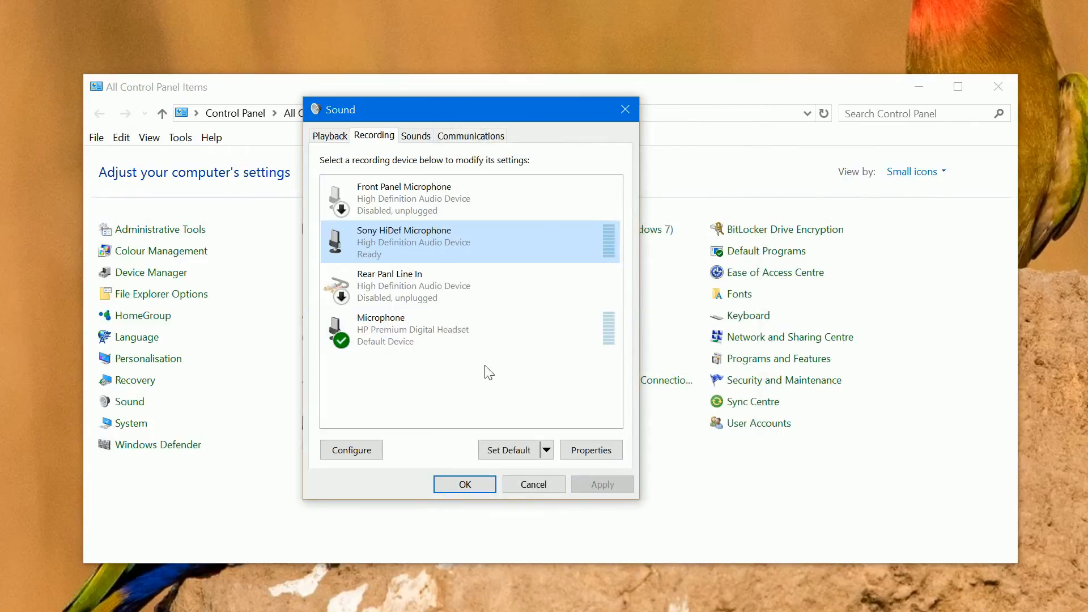
Examine the general properties and jack information of the Sony HiDef Microphone and close them without changes
click(383, 187)
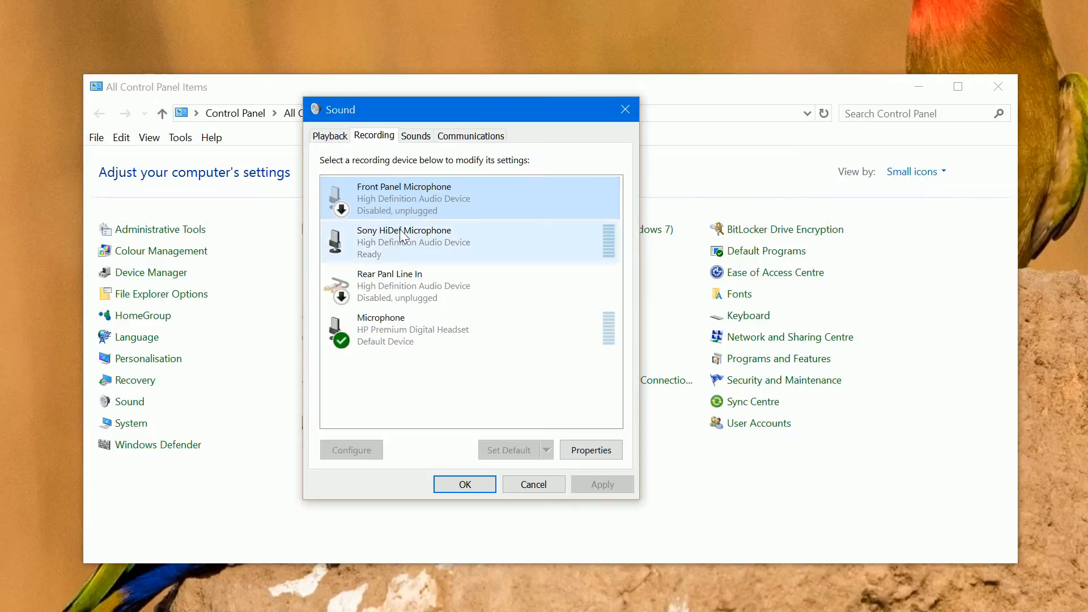
click(393, 281)
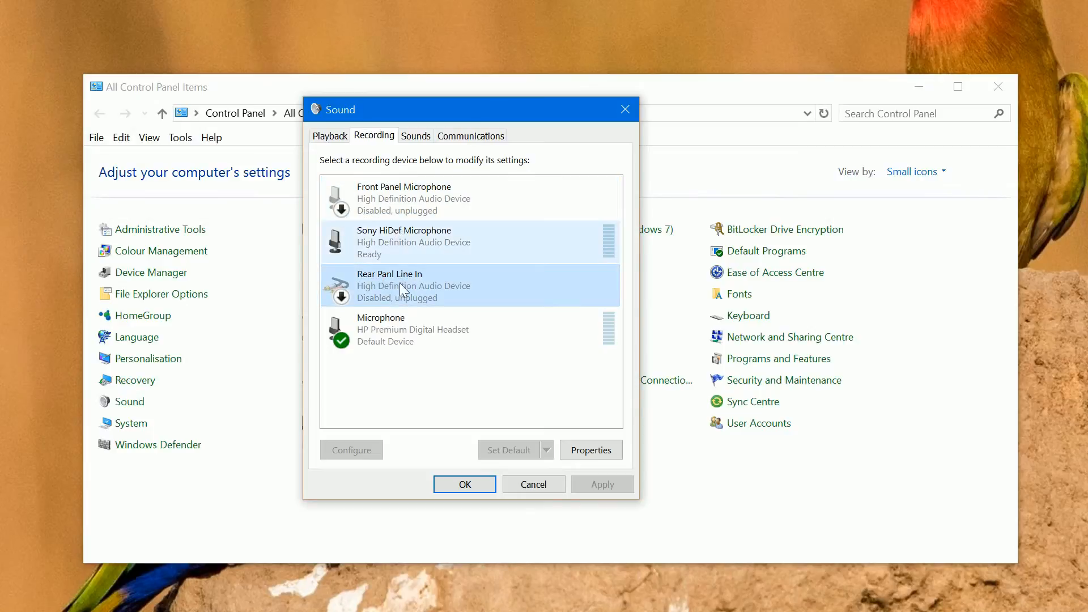
click(408, 239)
right_click(407, 237)
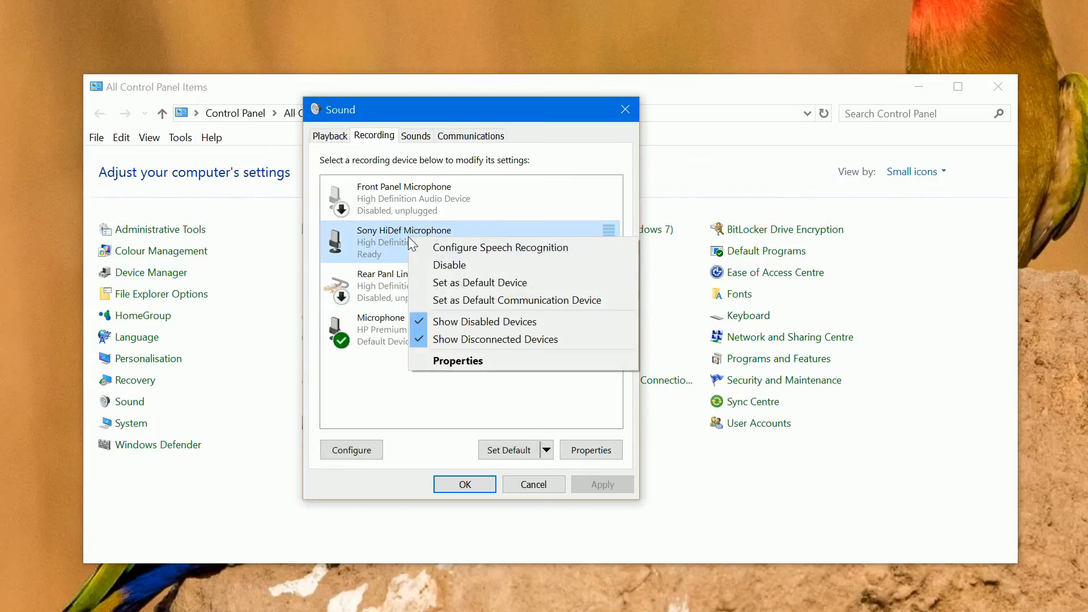
click(463, 358)
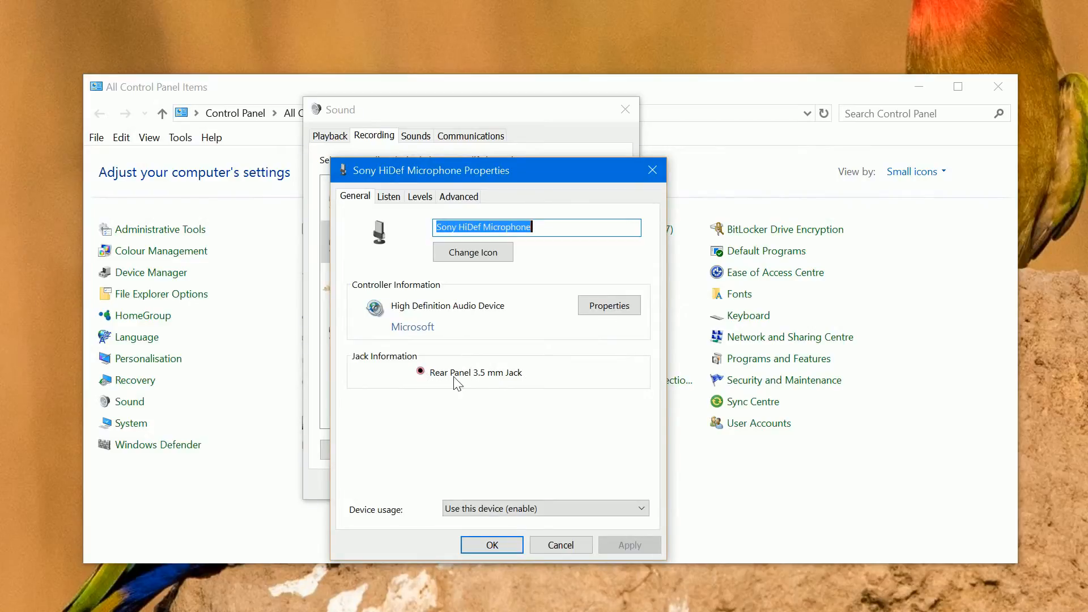
click(570, 548)
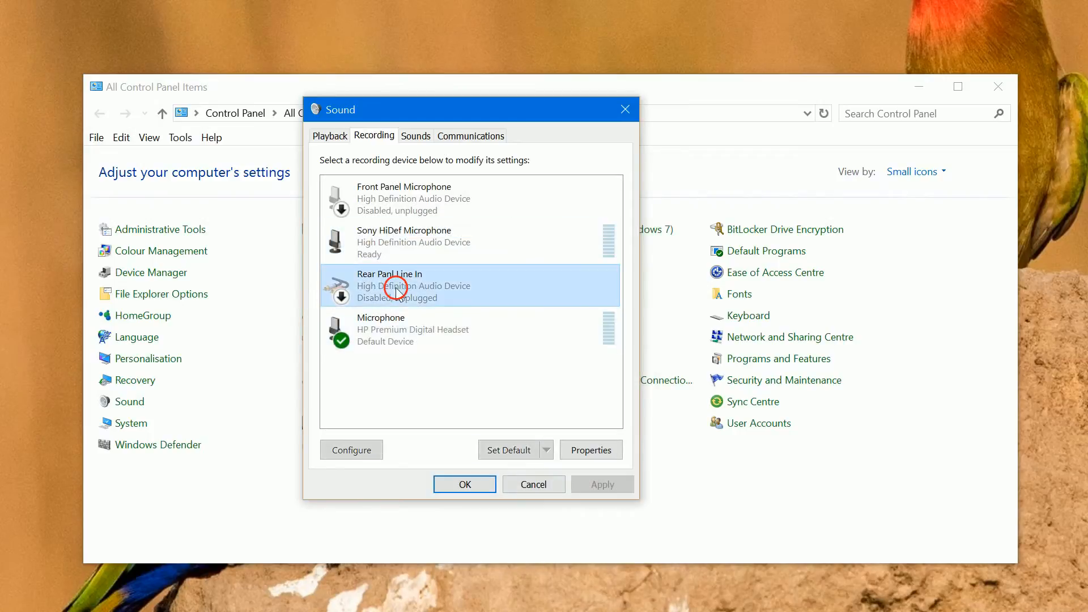
Examine the general properties and jack information of the rear panel line in, then dismiss them and the Sound settings without changes
right_click(396, 287)
click(447, 394)
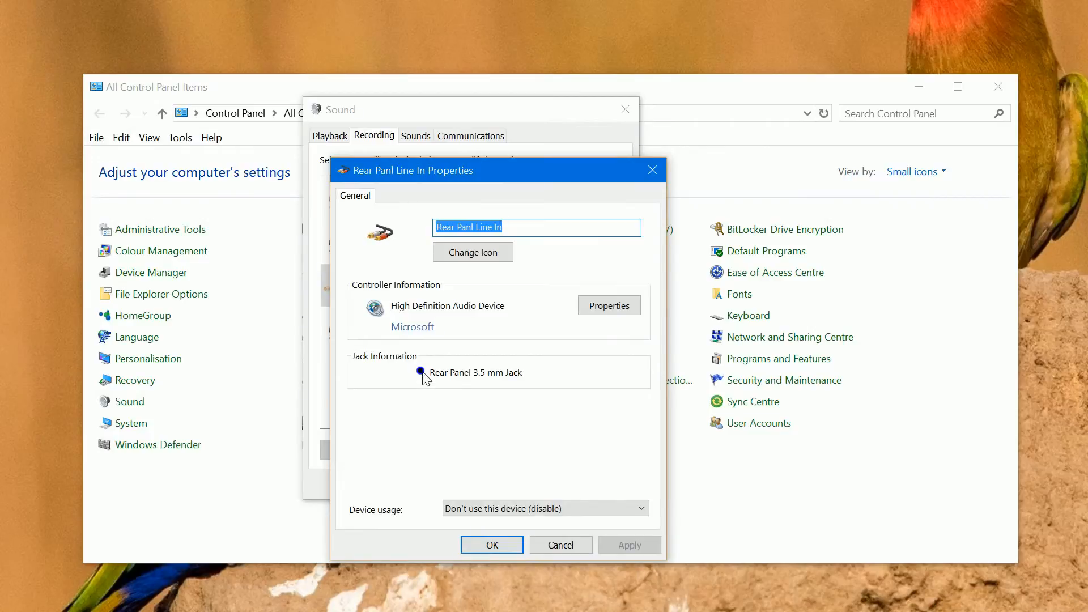
click(563, 548)
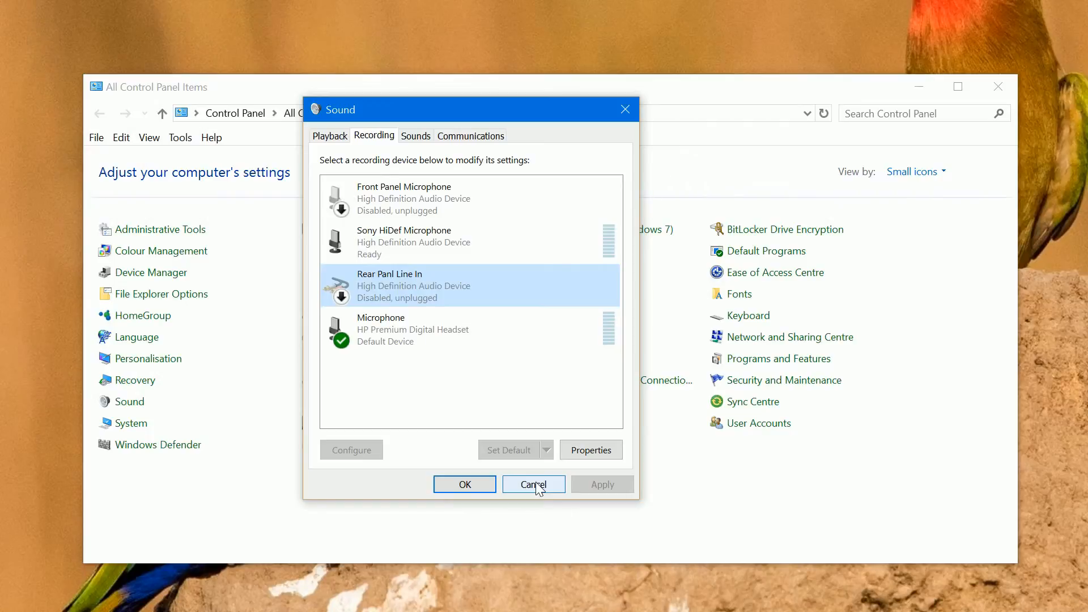
click(535, 484)
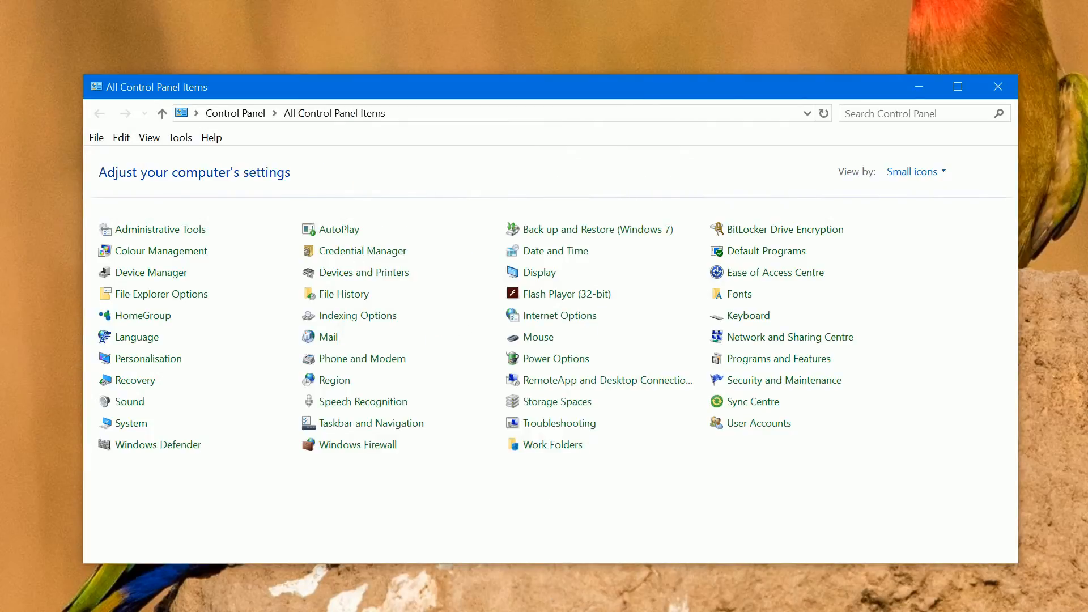